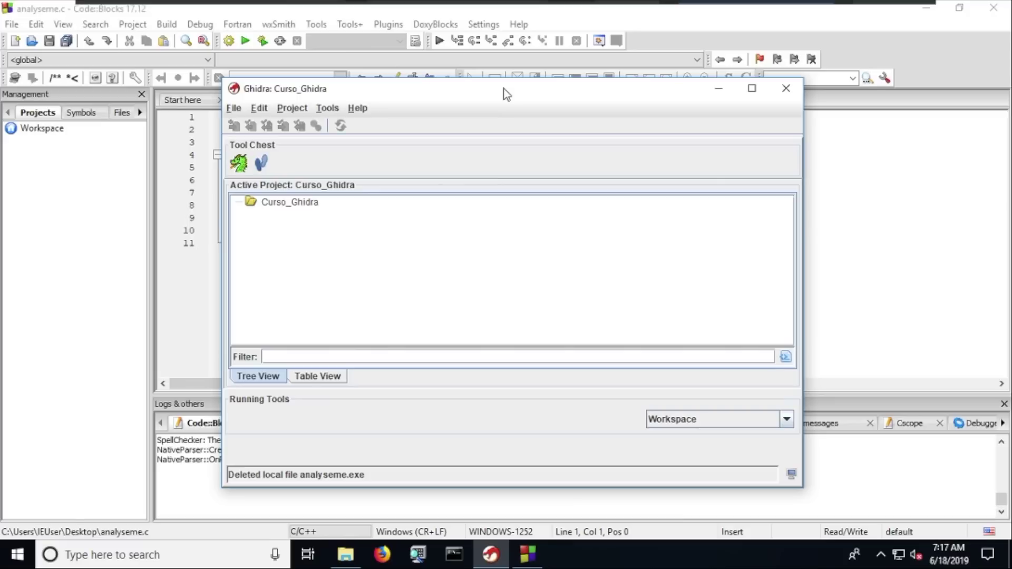
Step: Switch from Ghidra to the analyseme.c source in Code::Blocks and change the MessageBox text to "!!!"
drag(504, 91, 581, 111)
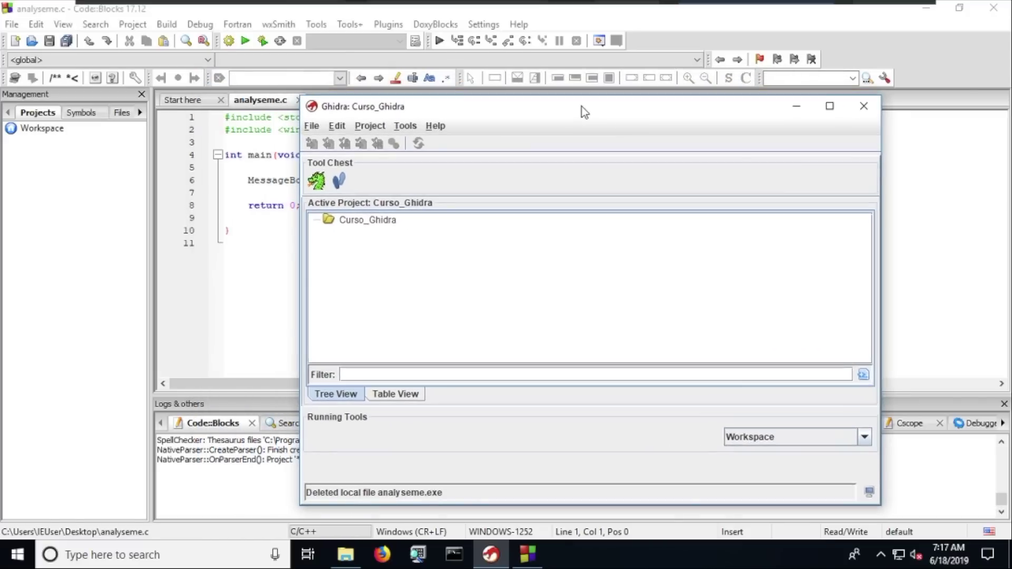
click(795, 107)
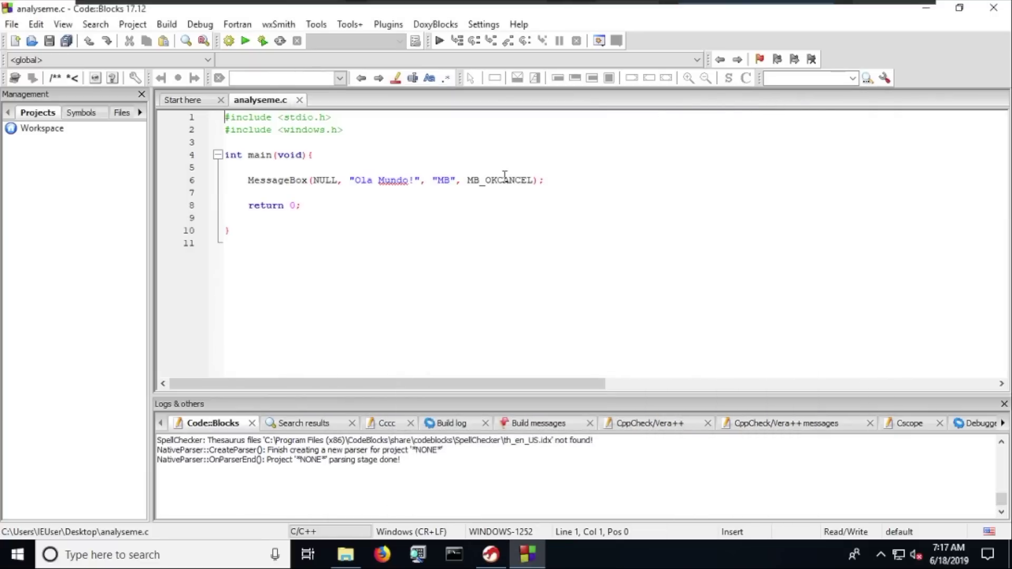
click(406, 185)
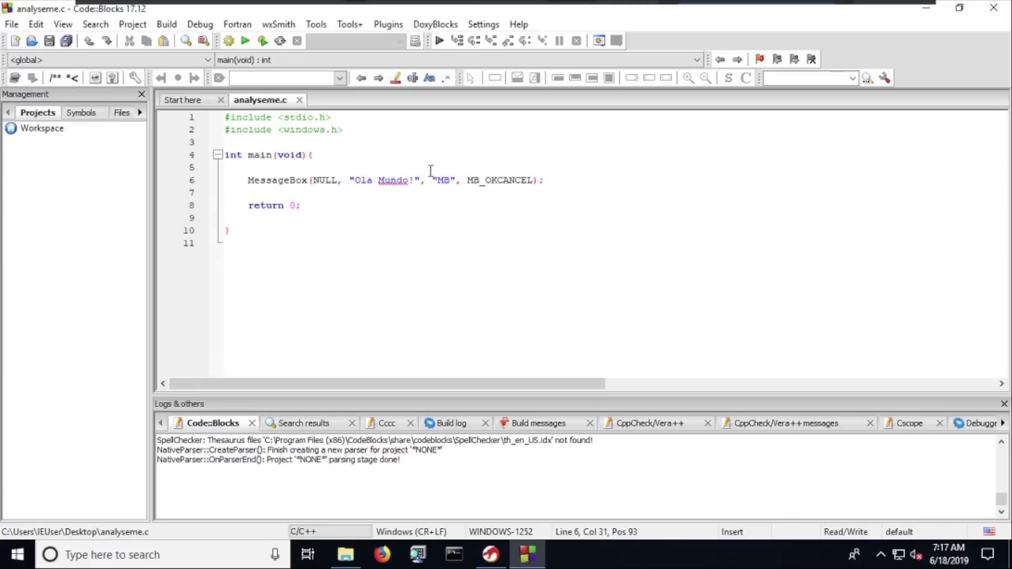
key(BackSpace)
key(BackSpace)
key(BackSpace)
key(BackSpace)
key(BackSpace)
key(BackSpace)
key(BackSpace)
key(BackSpace)
key(BackSpace)
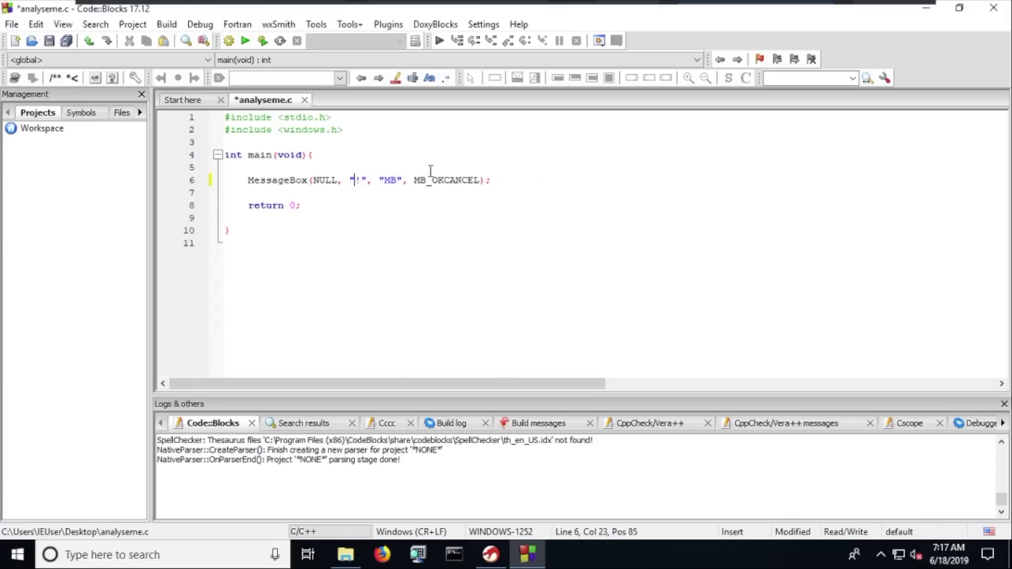
text(!!)
Step: Set the caption of the MessageBox call to "ERRO"
click(410, 180)
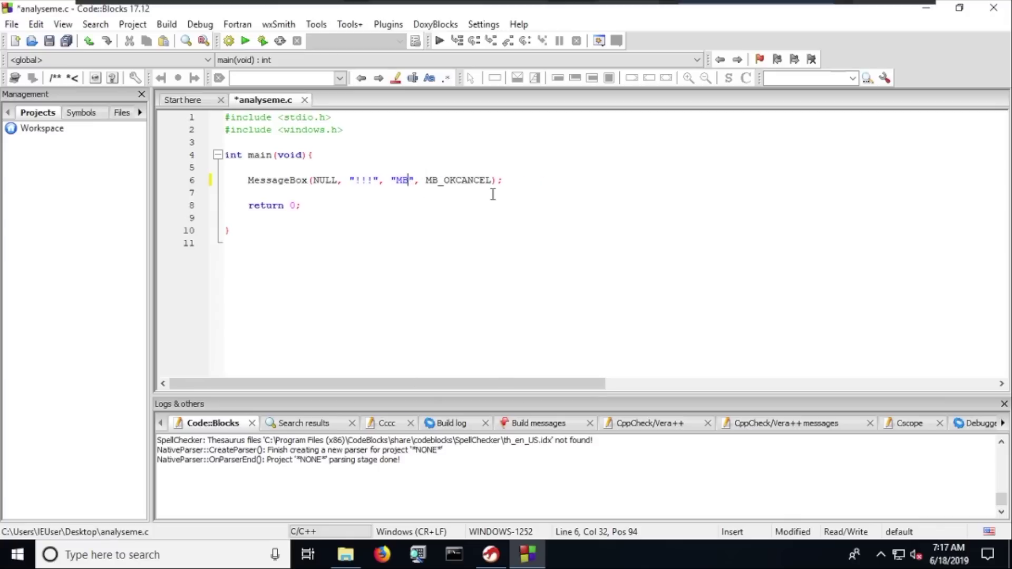
key(BackSpace)
key(BackSpace)
text(ERRO)
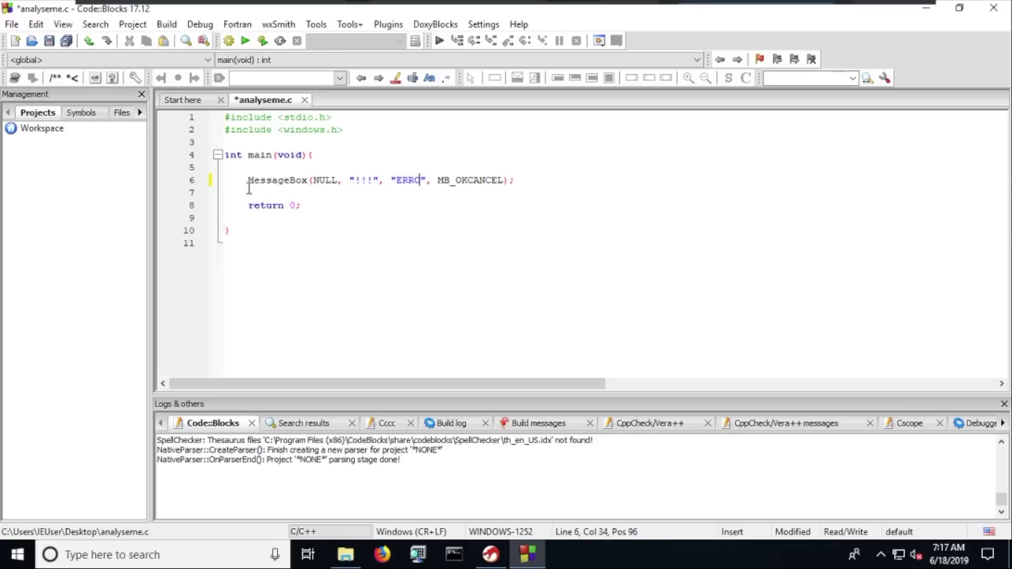
Step: Cut the MessageBox call out of main and create an empty function void erro() above main
drag(248, 181, 518, 176)
key(ctrl+x)
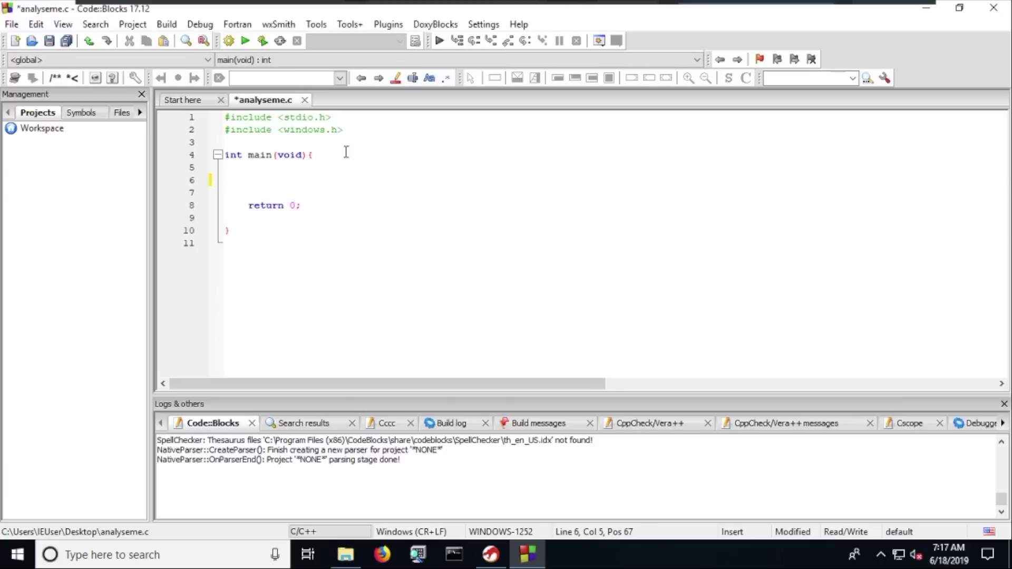
click(321, 147)
key(Return)
key(Return)
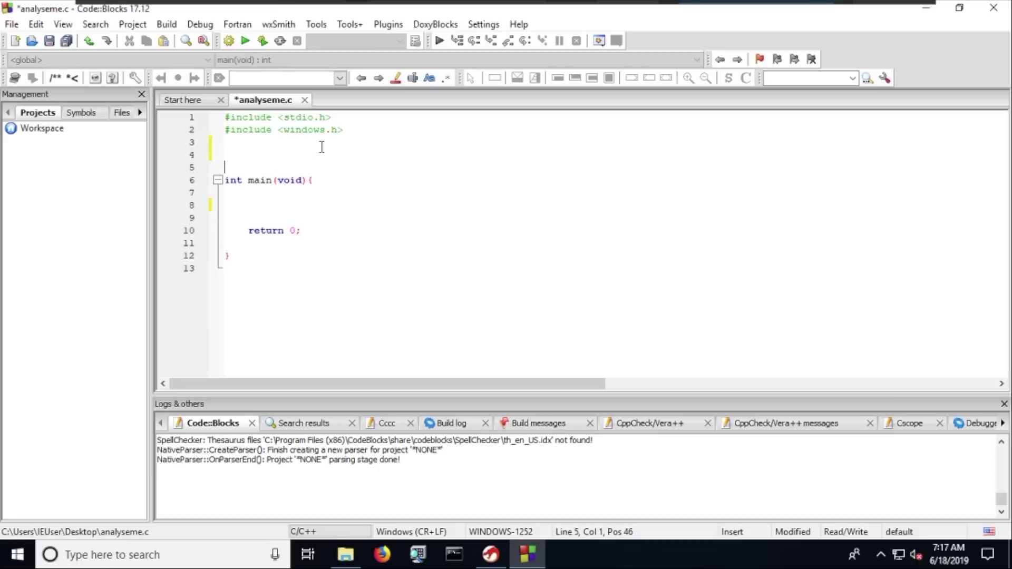
key(Up)
text(void er)
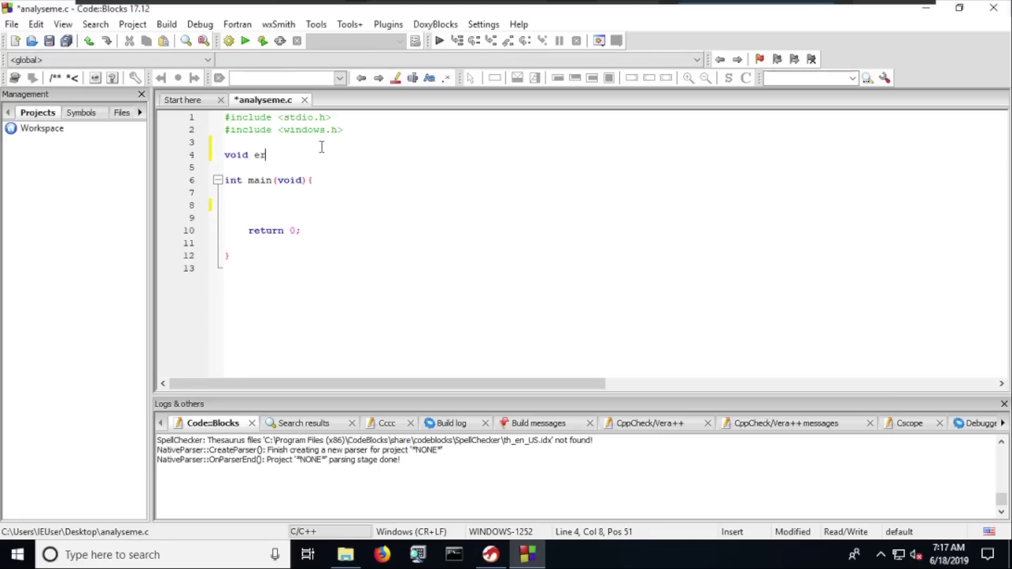
text(ro()
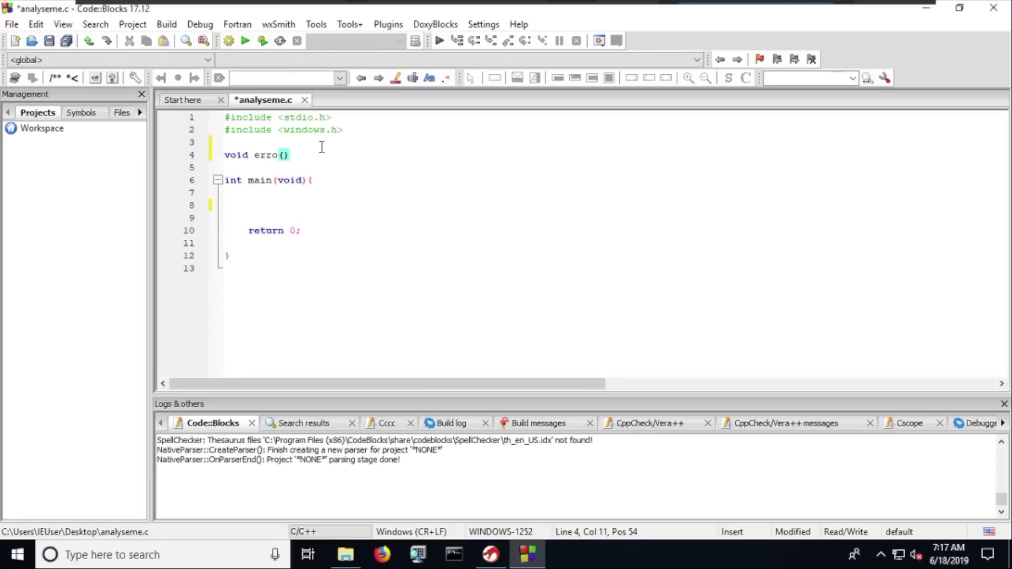
text(){)
key(Return)
key(Return)
key(Return)
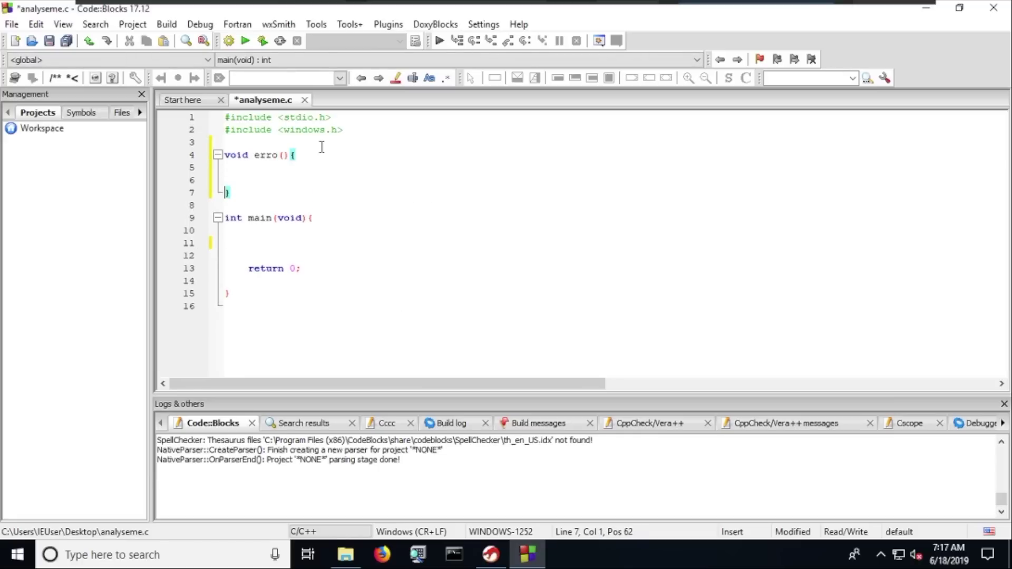
Step: Paste the MessageBox call into the body of erro() and add ExitProcess(1); on the line below it
key(Up)
key(Up)
key(Tab)
key(ctrl+v)
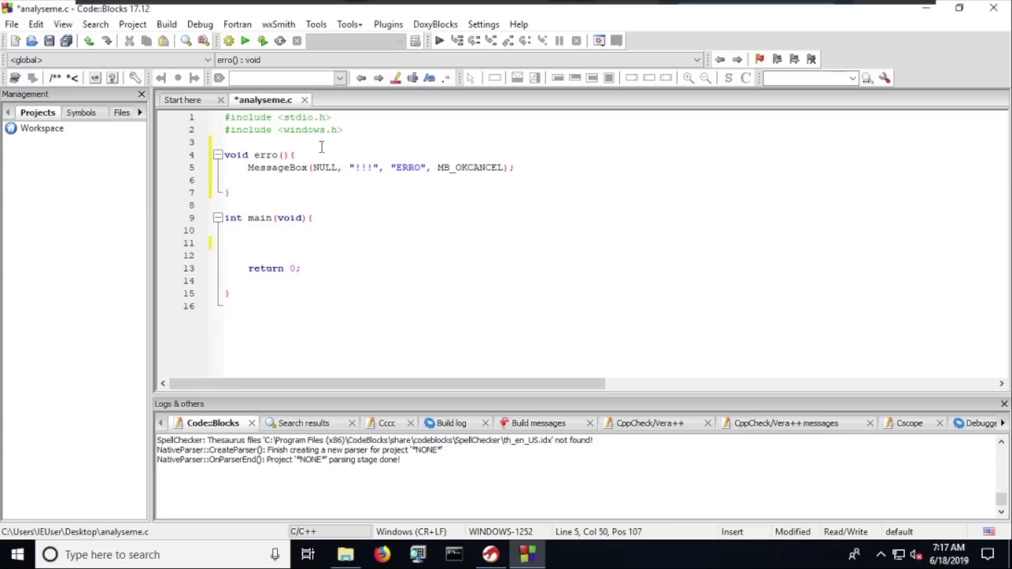
key(Return)
text(Ex)
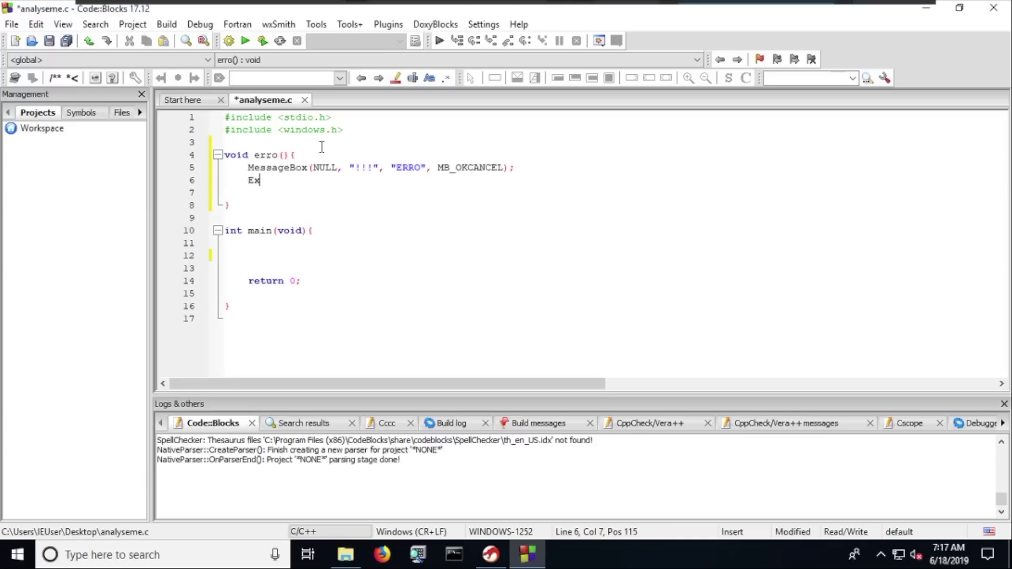
text(itProces)
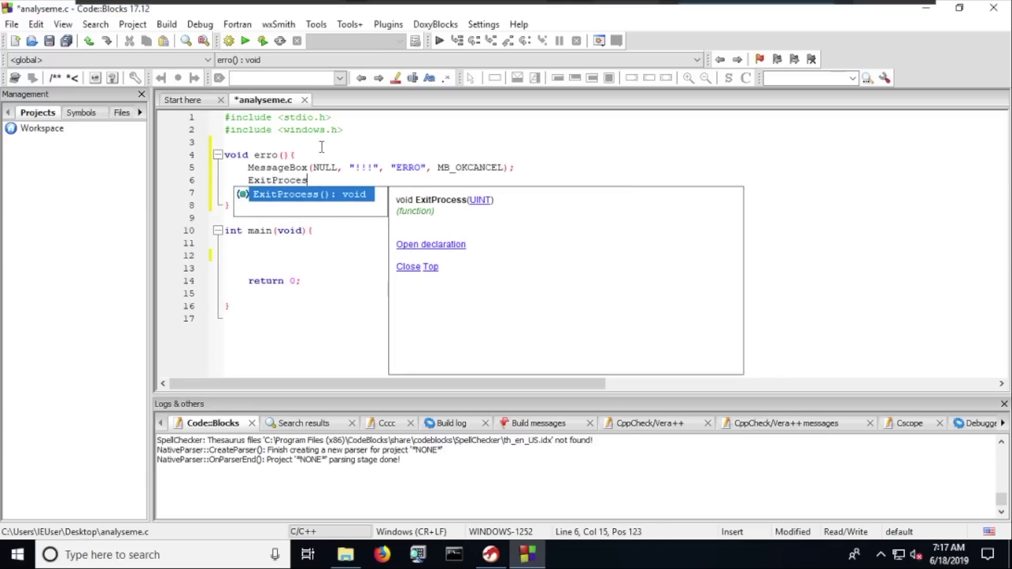
text(s(1);)
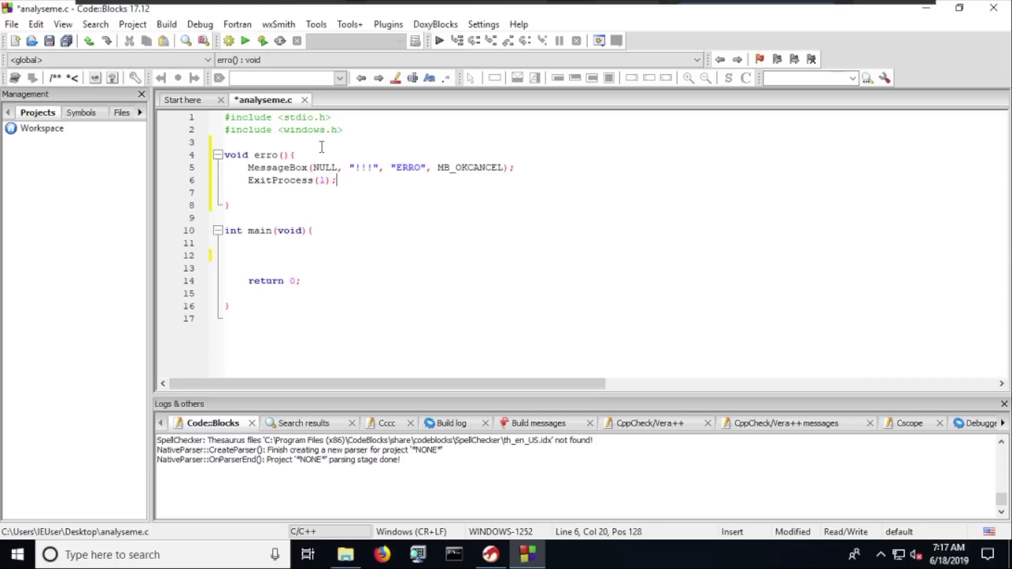
Step: In main, add the condition if(argc < 2) that calls erro(); before the return statement
click(299, 251)
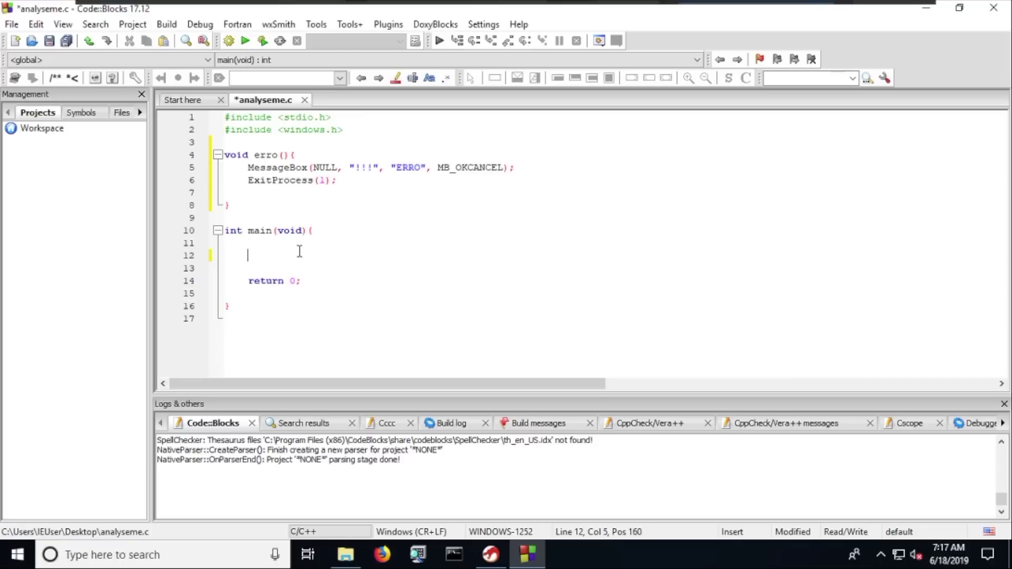
text(if(arg)
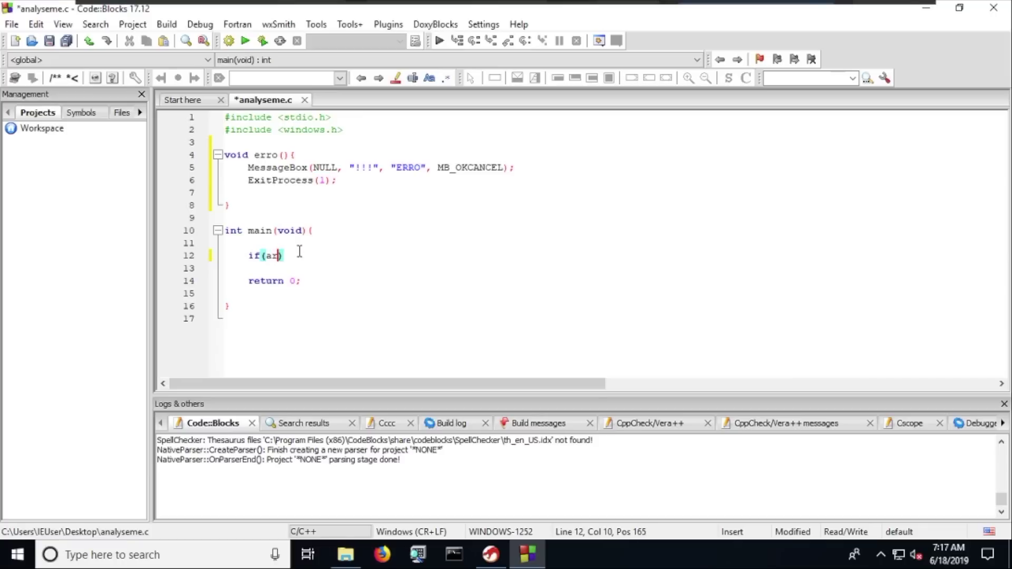
text(c < 2))
key(Return)
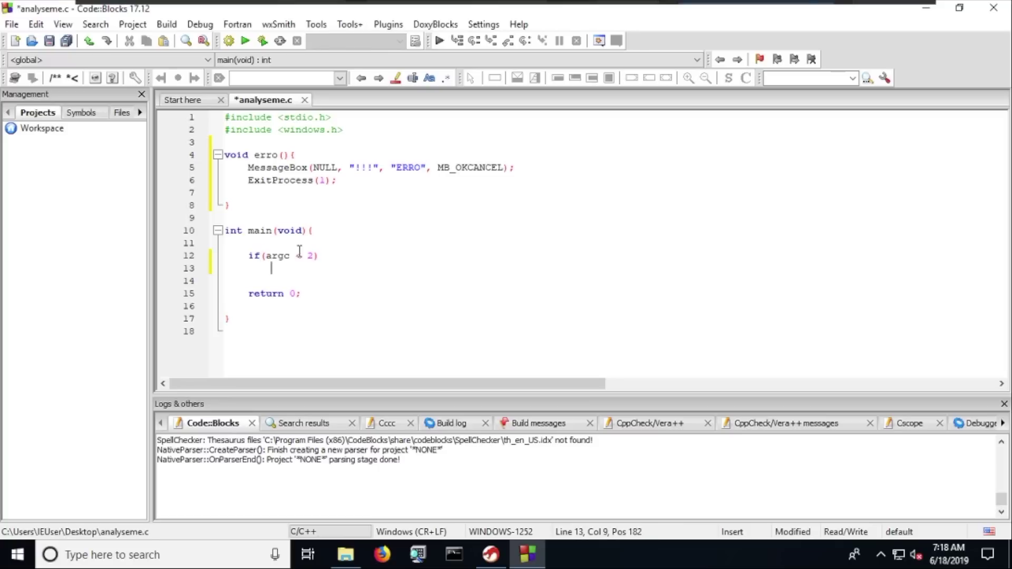
text(erro)
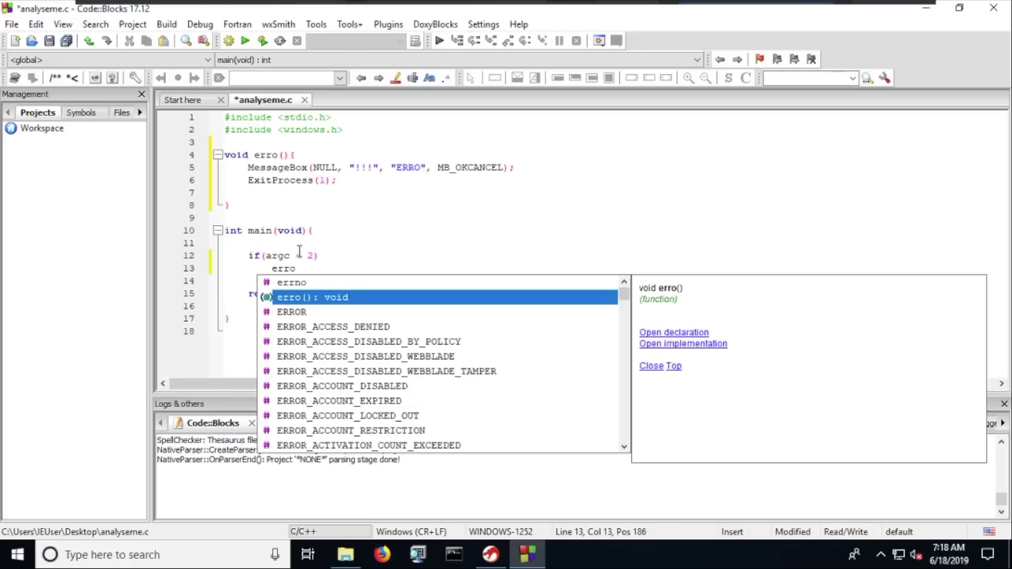
key(Return)
text(;)
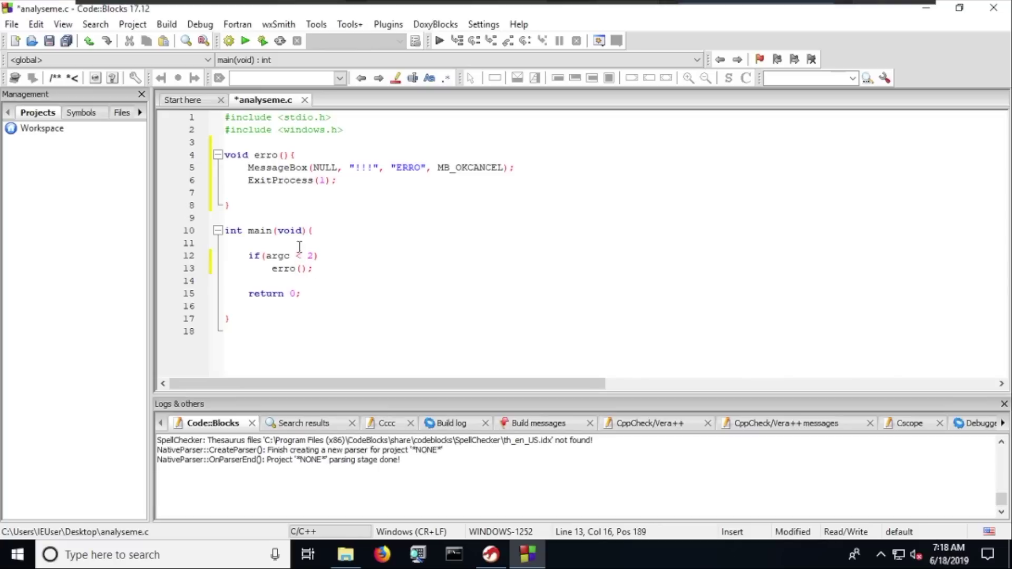
Step: Replace main's void parameter with int argc, char **argv
click(304, 230)
key(BackSpace)
key(BackSpace)
key(BackSpace)
key(BackSpace)
text(int argc, char **a)
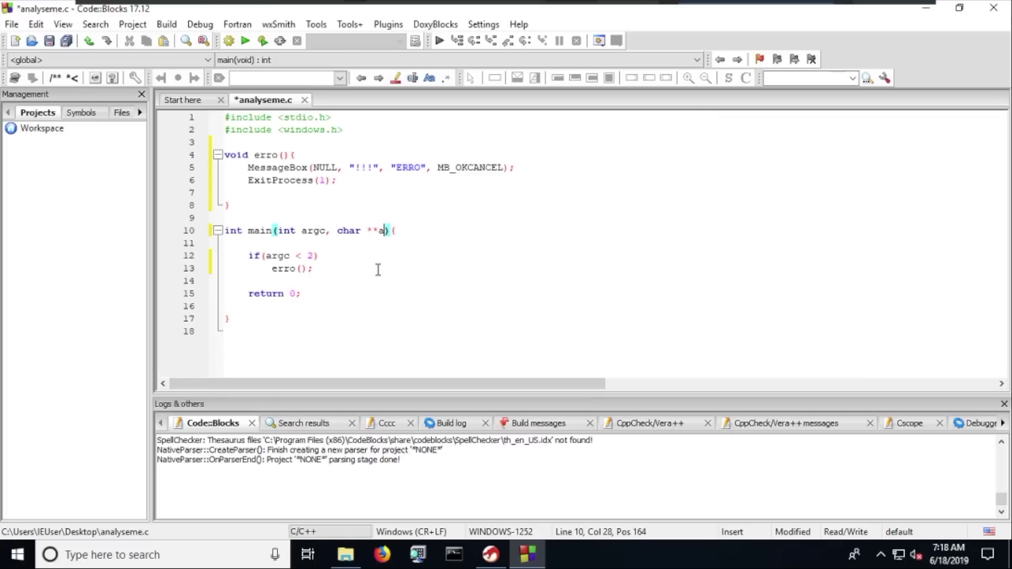
text(rgv)
Step: Build and run the program, accept its message box and close the console window
click(262, 41)
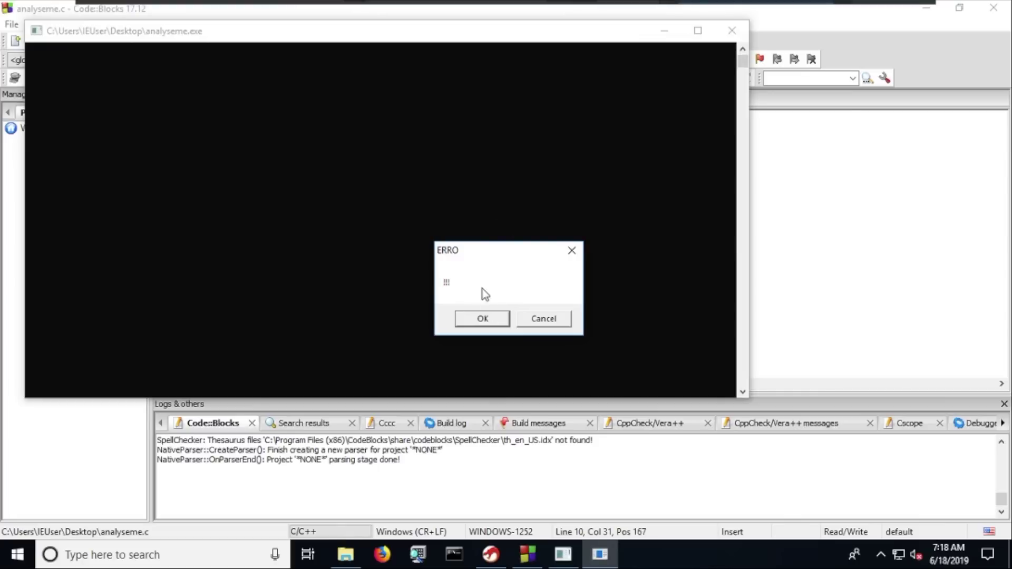
click(483, 320)
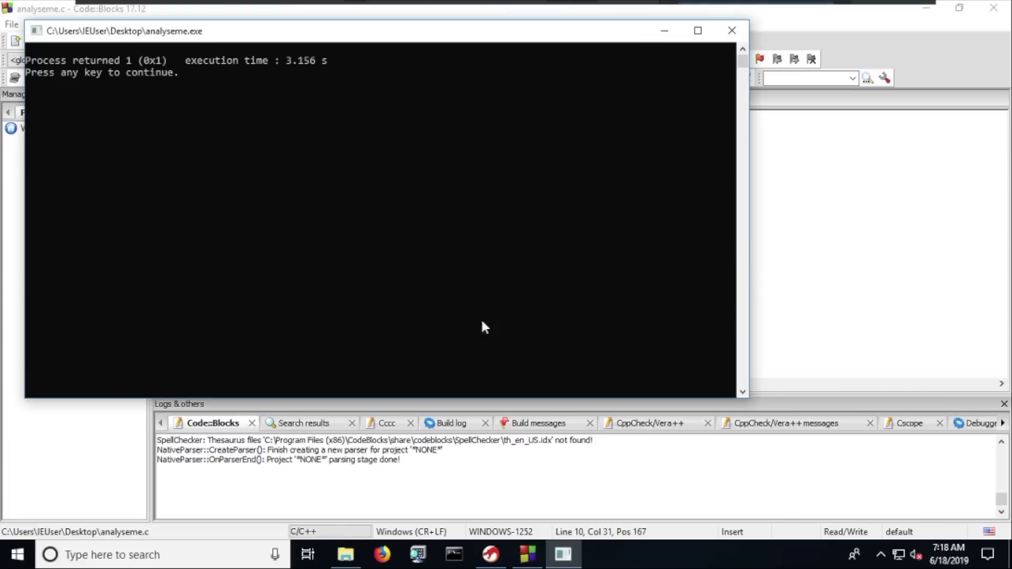
click(731, 30)
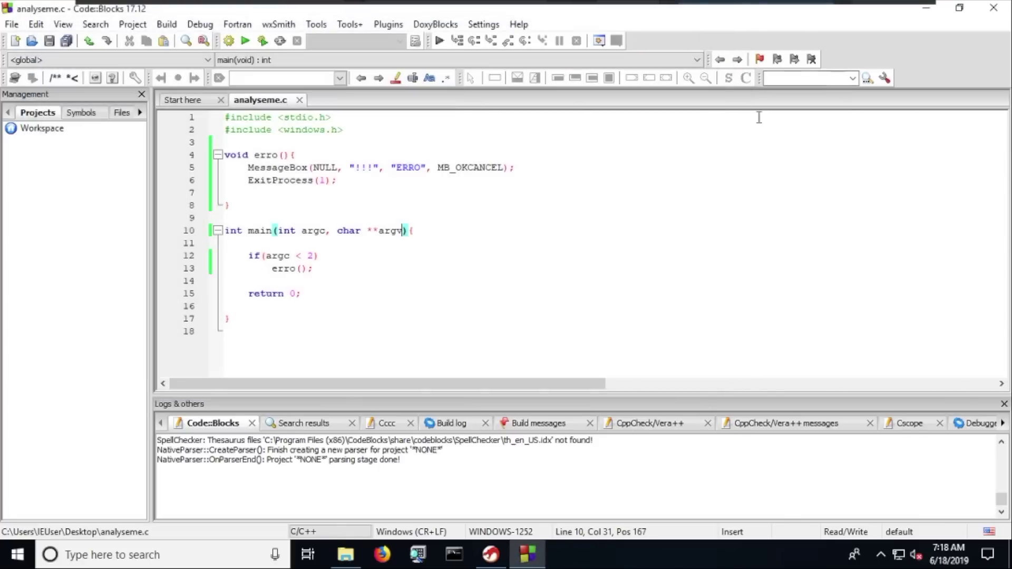
Step: Switch to Ghidra, import analyseme.exe from the desktop into the Curso_Ghidra project as Portable Executable (PE), and close the import summary
click(932, 12)
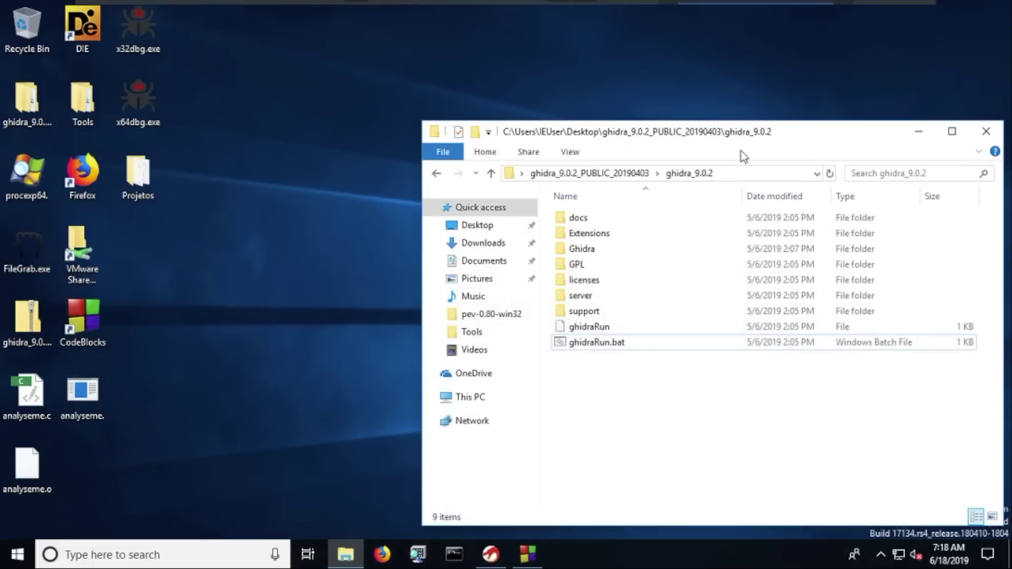
click(76, 402)
click(529, 556)
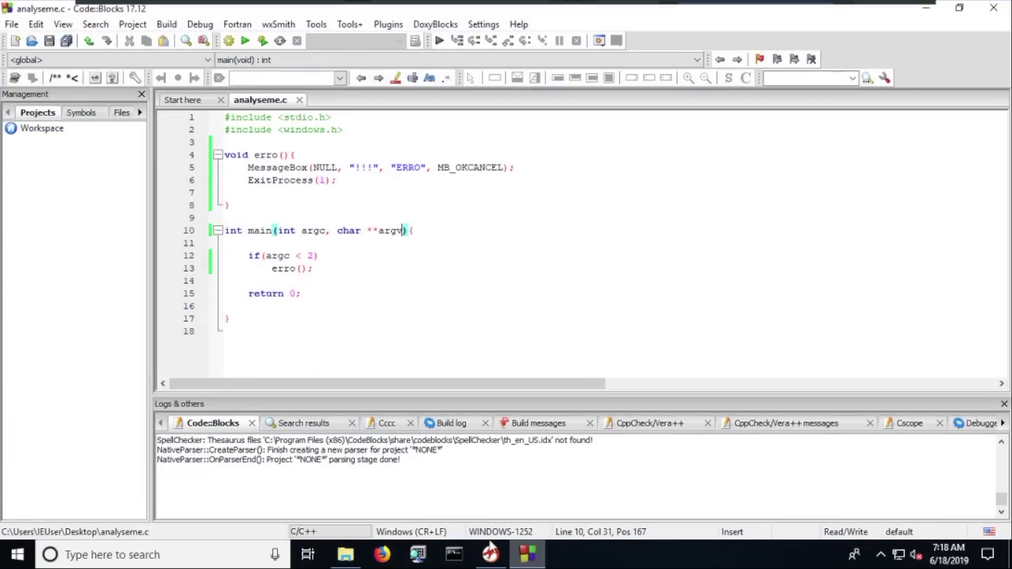
click(529, 555)
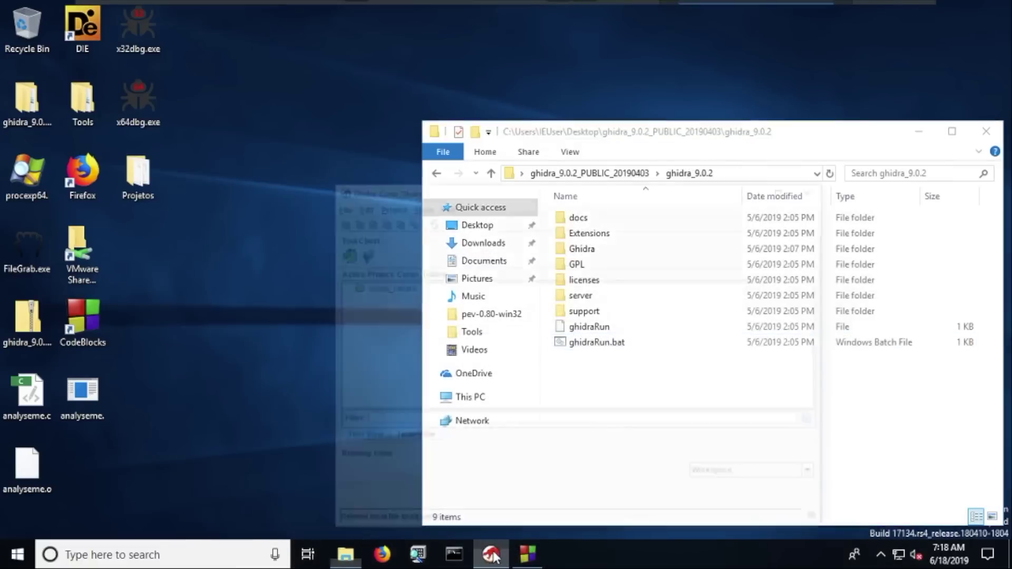
click(490, 555)
drag(108, 414, 436, 282)
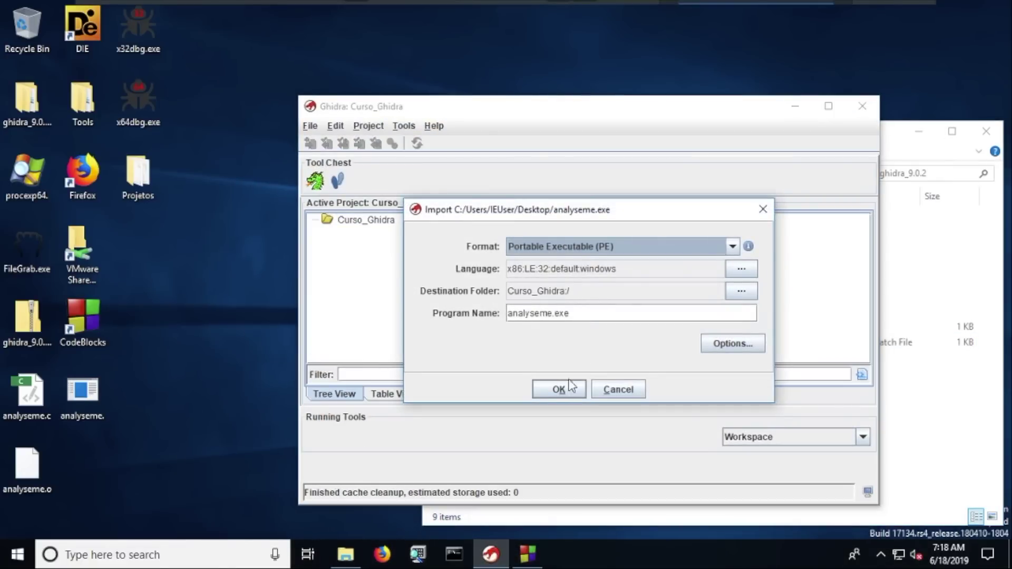
click(558, 390)
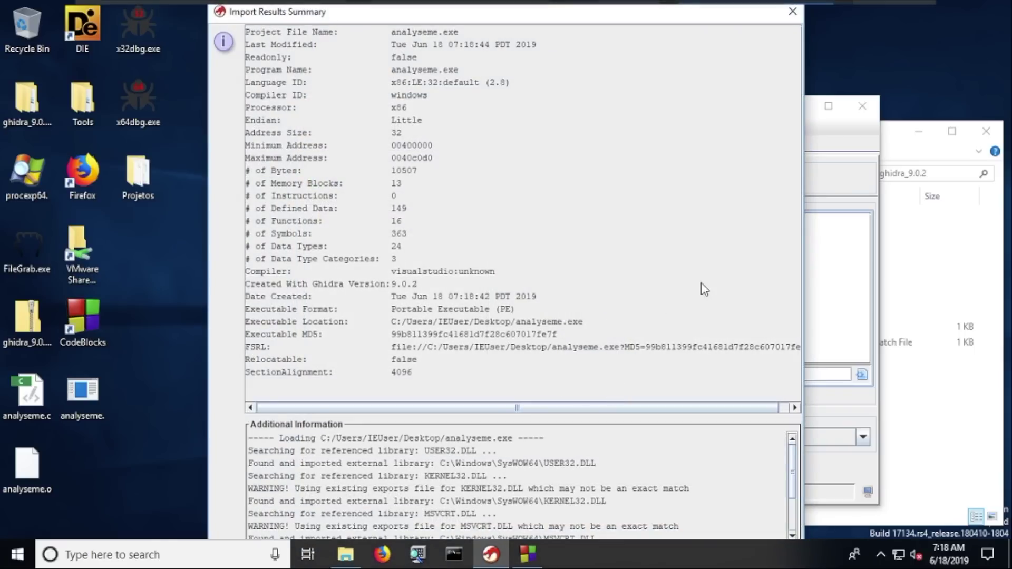
click(792, 11)
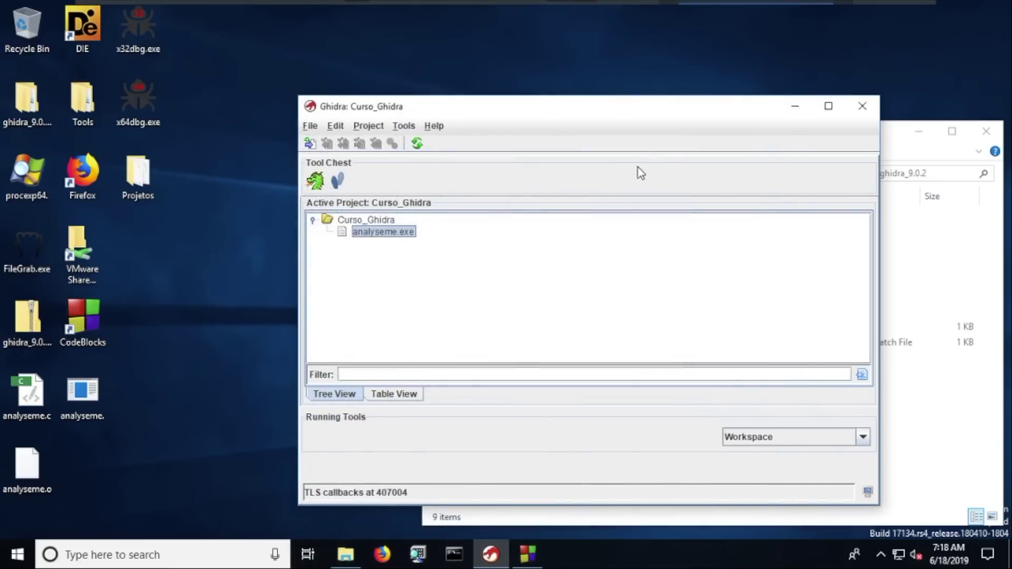
Step: Open analyseme.exe in the CodeBrowser, analyze it with the preselected analyzers and dismiss the analysis summary
double_click(396, 234)
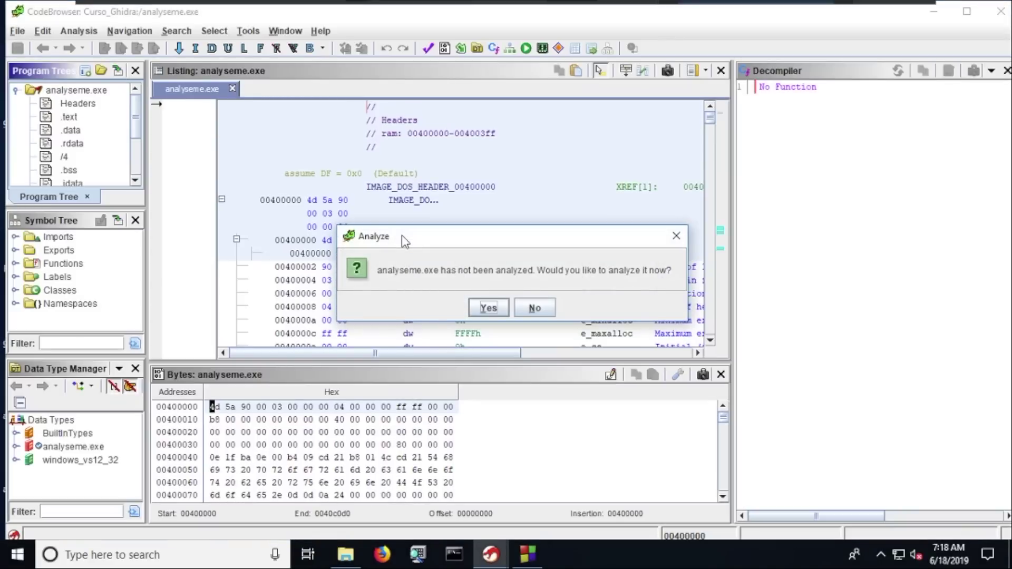
click(490, 309)
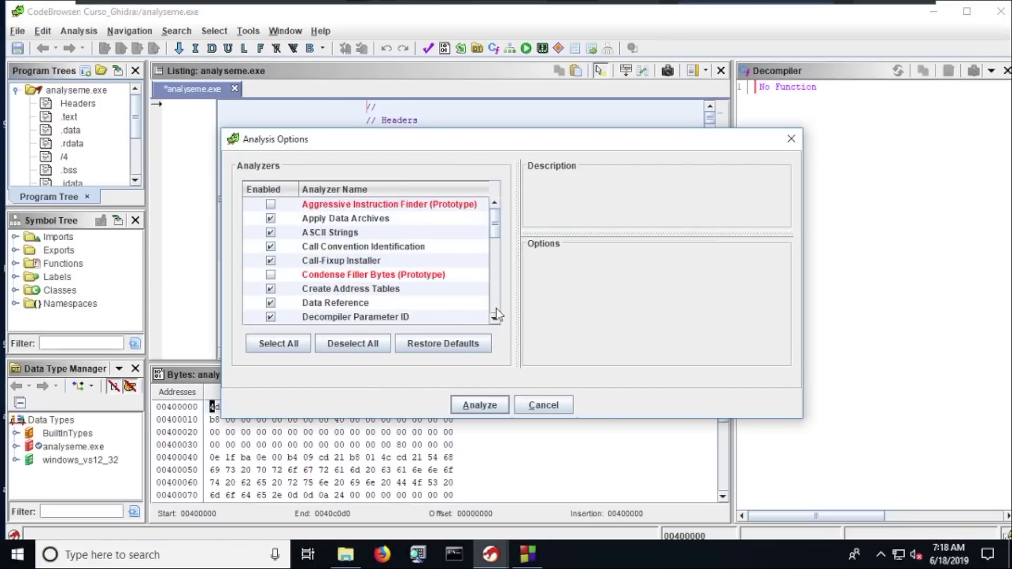
click(474, 404)
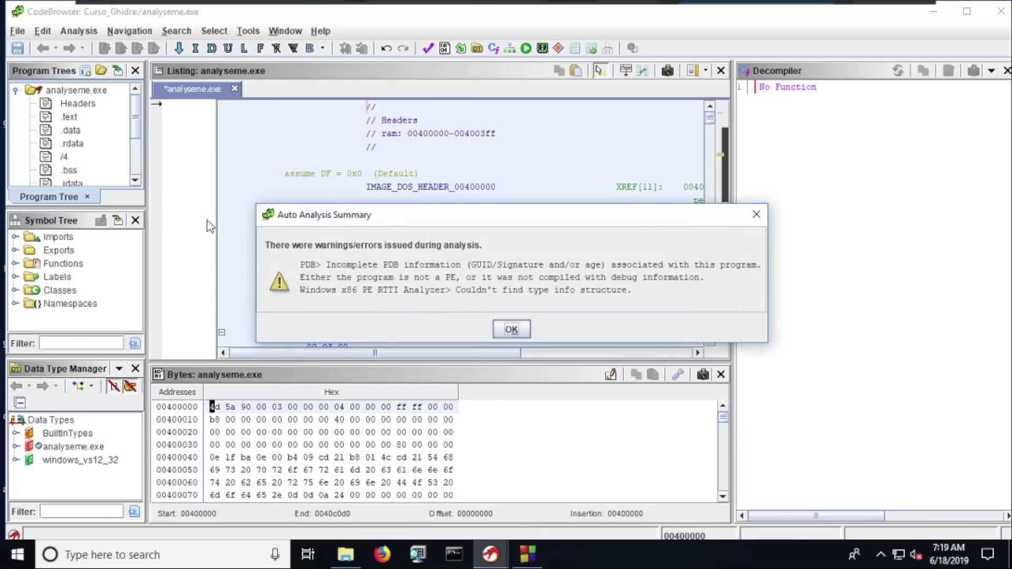
click(519, 330)
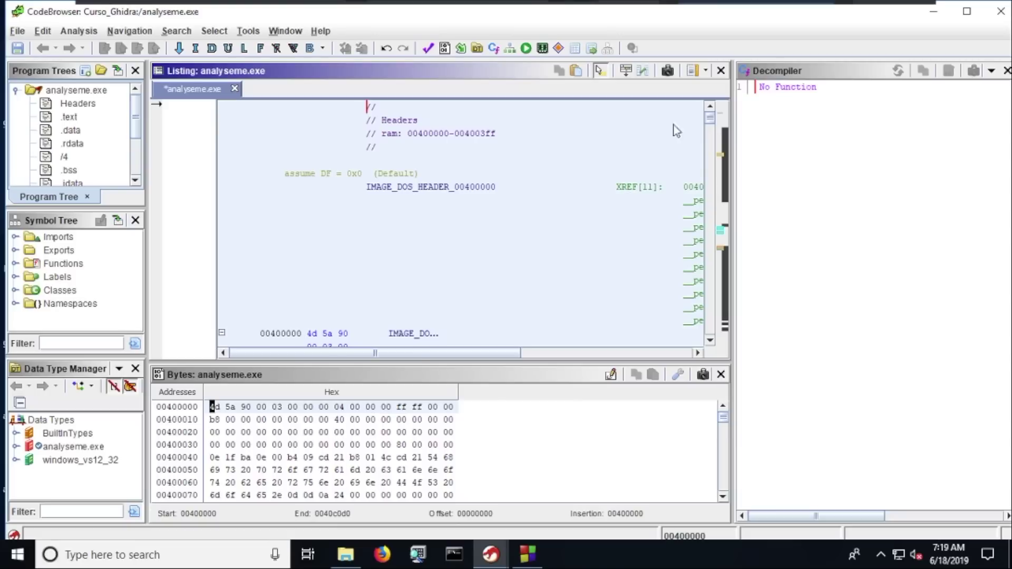
Step: Look through the DOS header fields at the start of the listing and return to its beginning
scroll(485, 219, down, 5)
scroll(486, 219, down, 8)
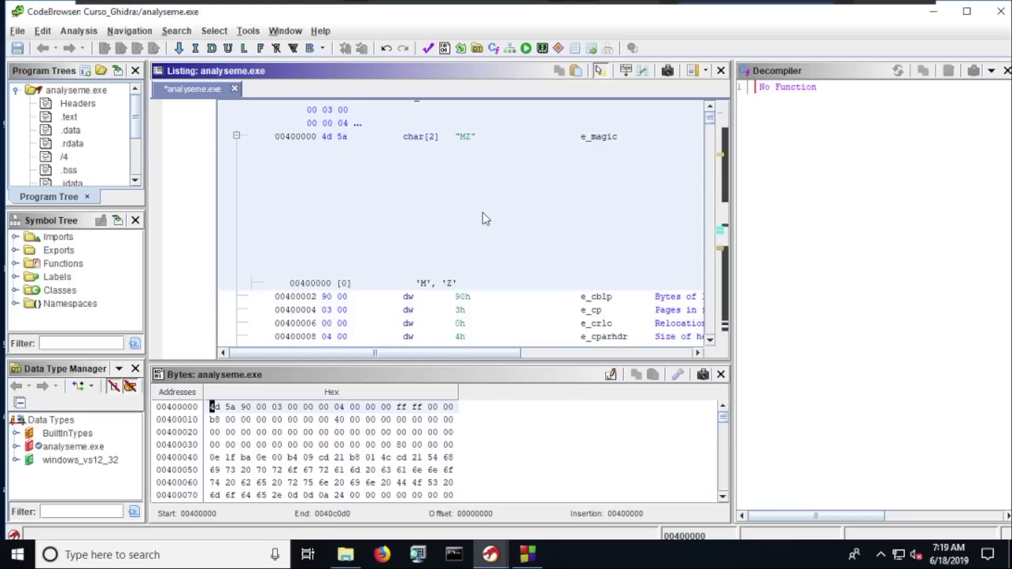
scroll(485, 218, up, 5)
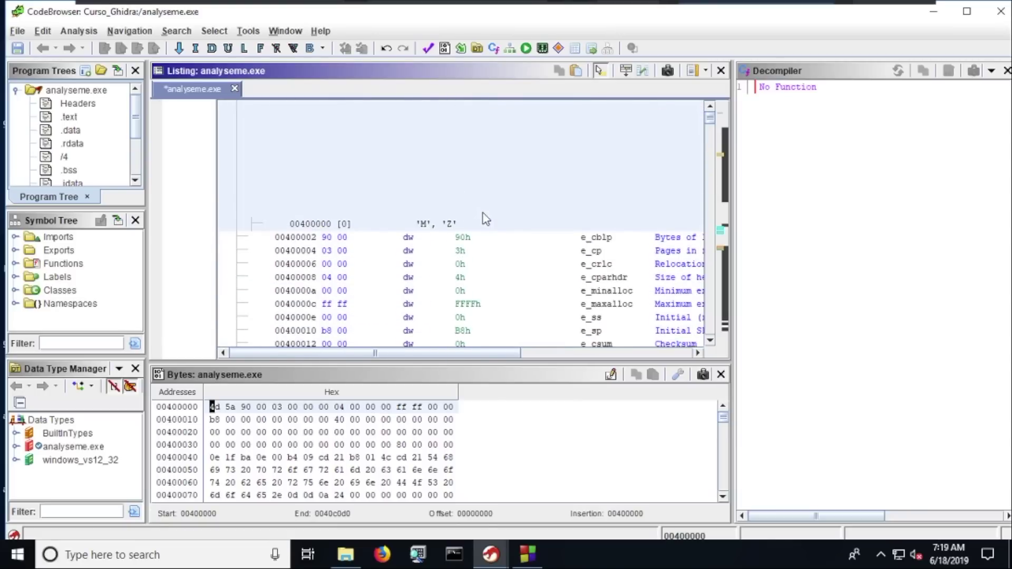
scroll(485, 219, up, 3)
scroll(486, 219, up, 2)
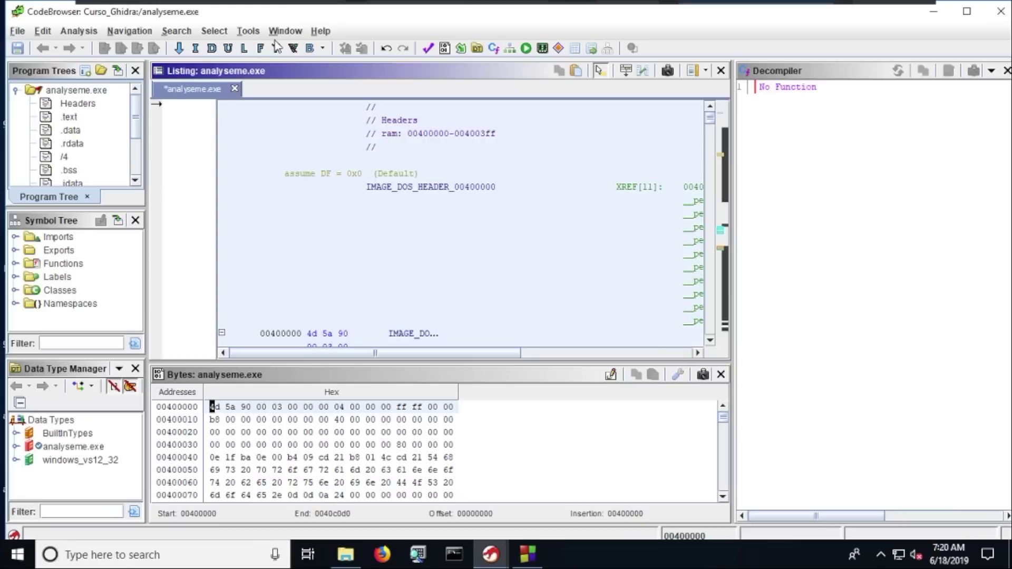
Step: Call up the already open Decompiler window repeatedly to locate it in the layout
click(496, 53)
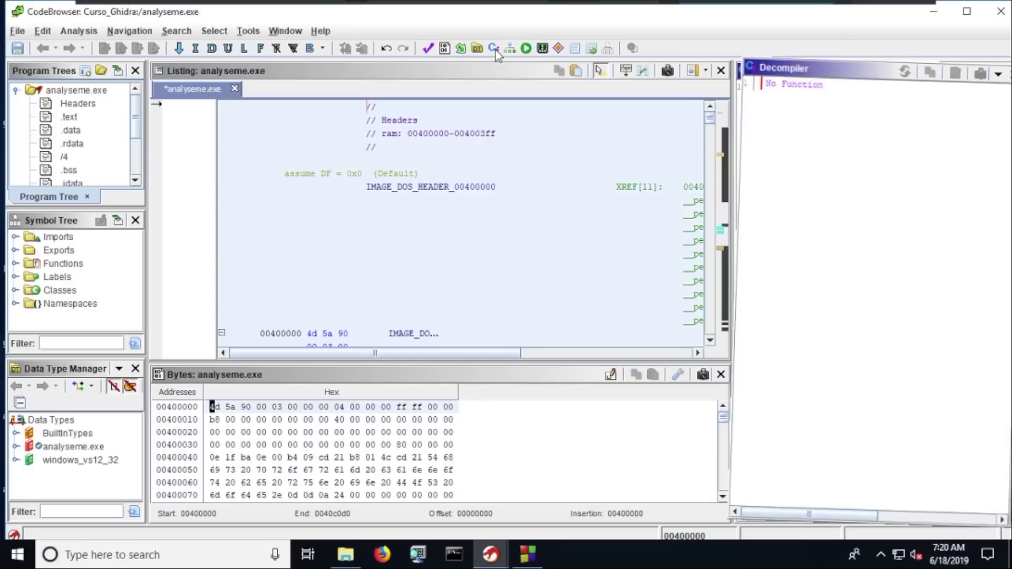
click(495, 49)
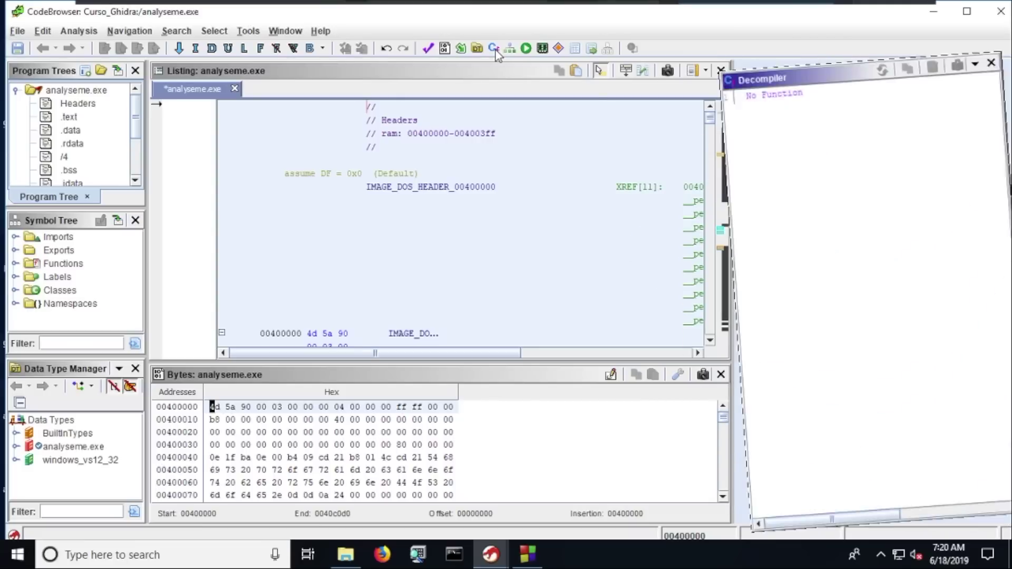
click(496, 50)
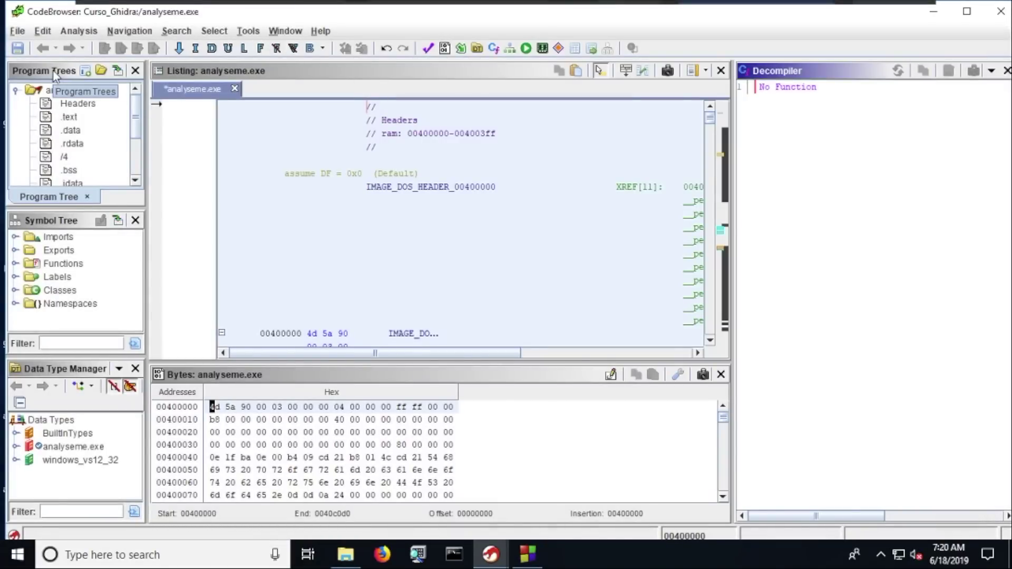
Step: View the help pages for Program Trees and for the Display Bytes tool, closing the help window after each
key(F1)
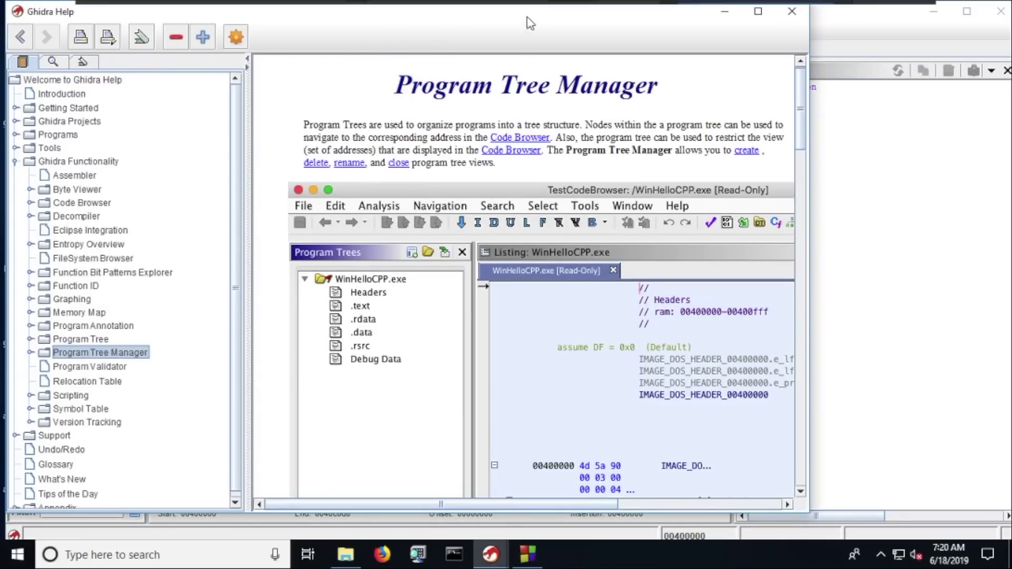
drag(530, 23, 651, 74)
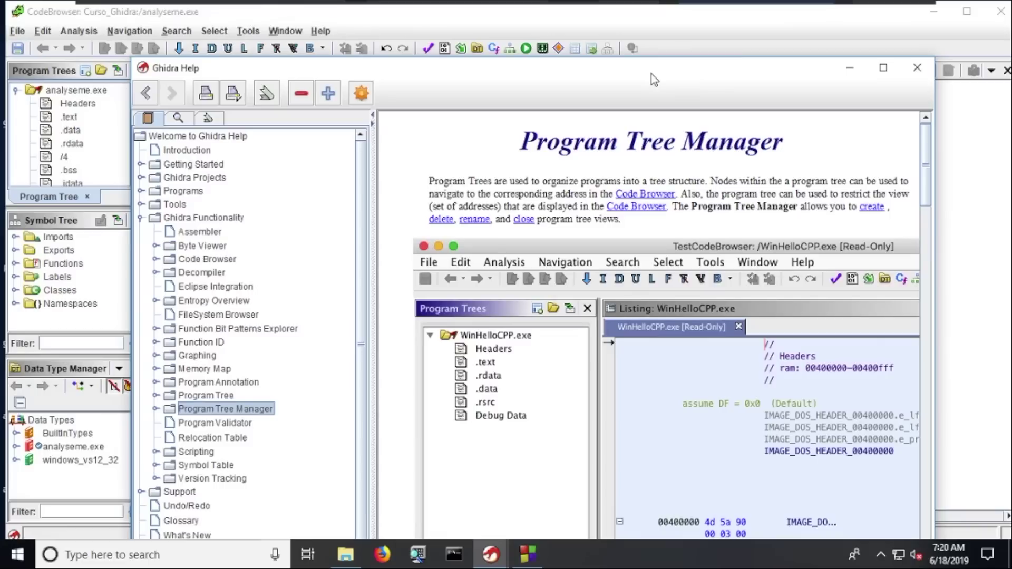
click(916, 68)
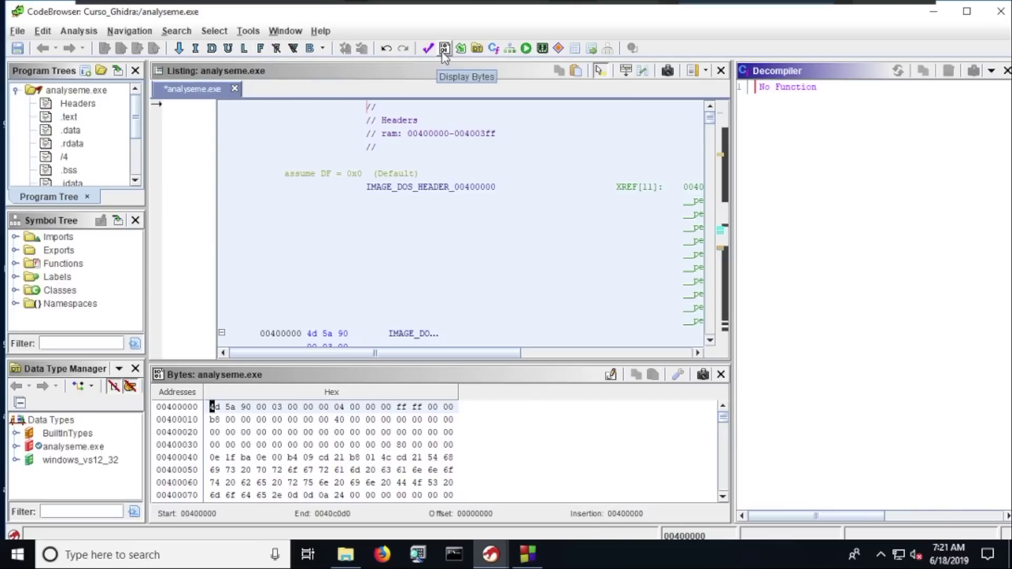
key(F1)
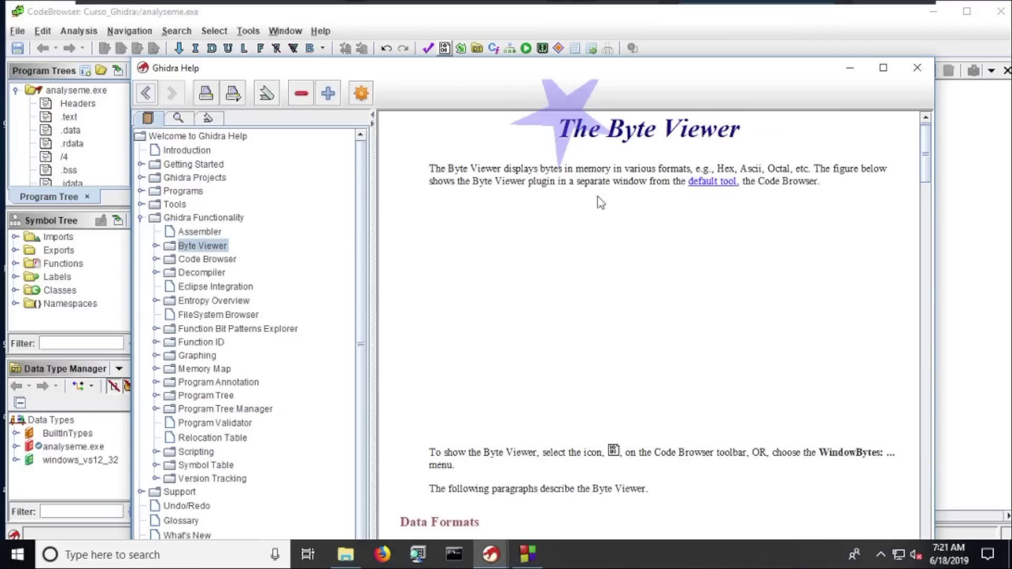
click(912, 75)
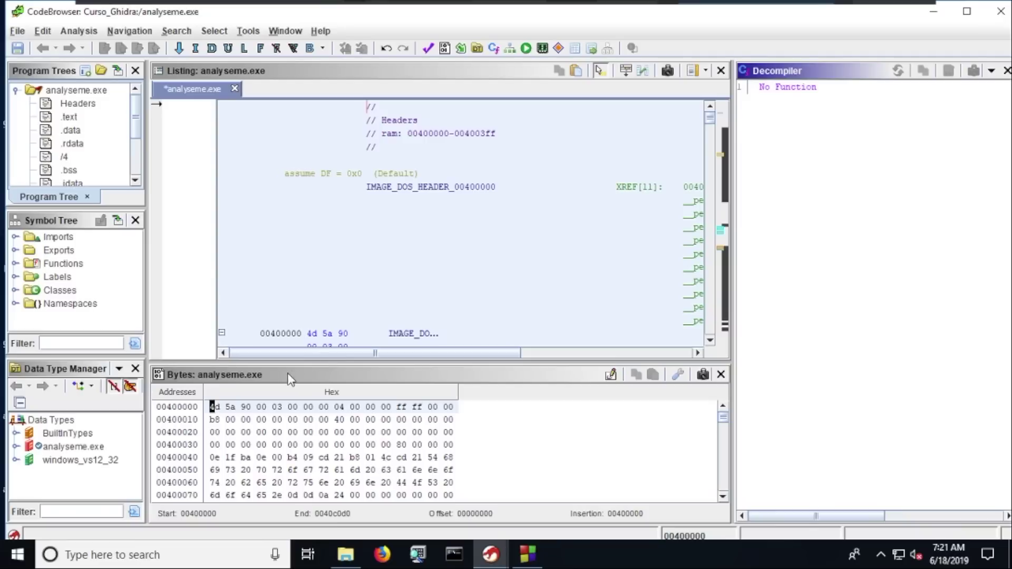
Step: Stack the Bytes window with the Decompiler in a widened area, and dock it back below the Listing
drag(298, 365, 312, 342)
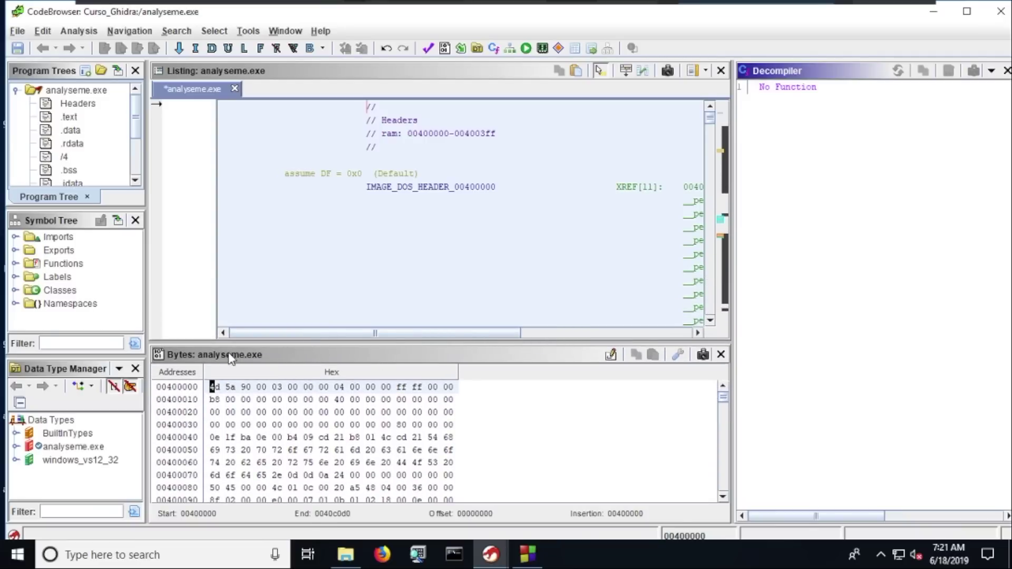
drag(215, 354, 793, 211)
drag(733, 257, 615, 263)
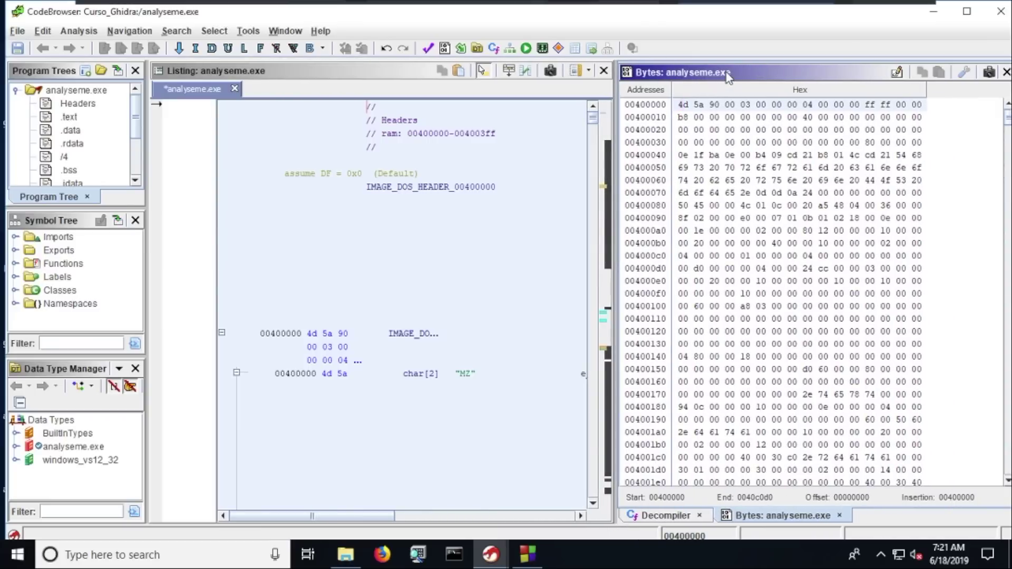
click(684, 105)
drag(683, 72, 419, 520)
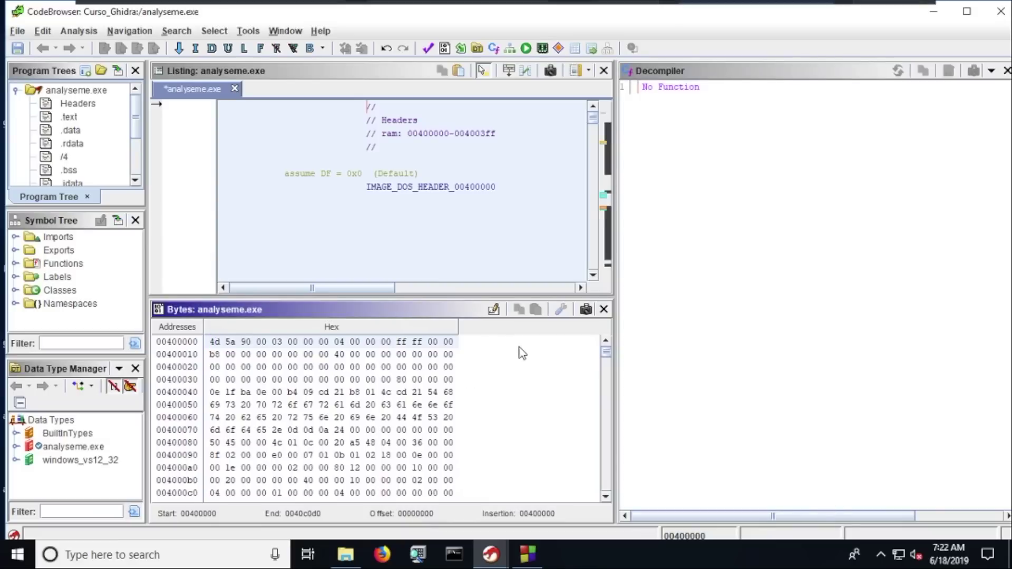
Step: Detach the Bytes window into a floating window and dock it as a tab alongside the Decompiler
drag(406, 306, 782, 32)
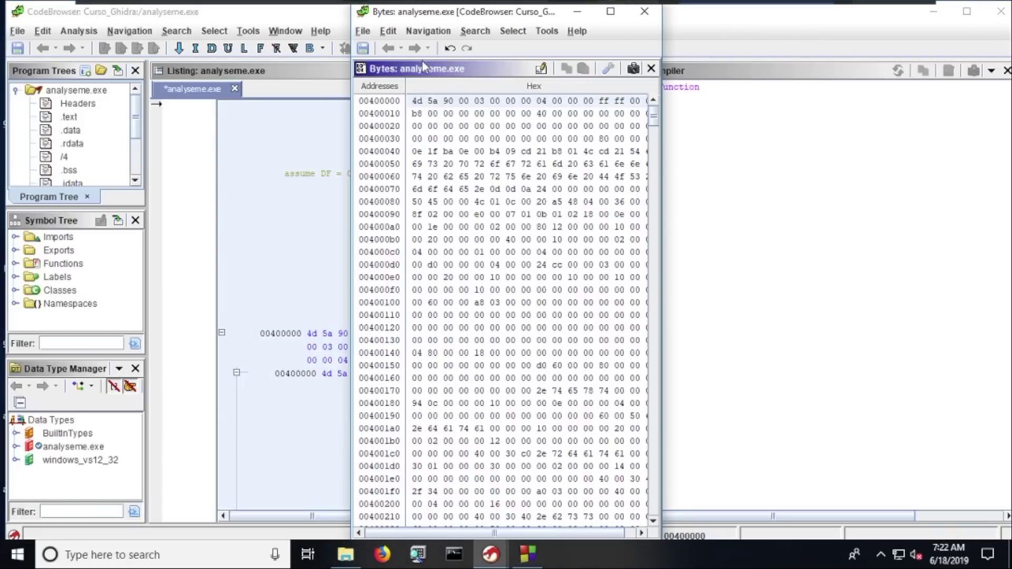
drag(414, 73, 738, 168)
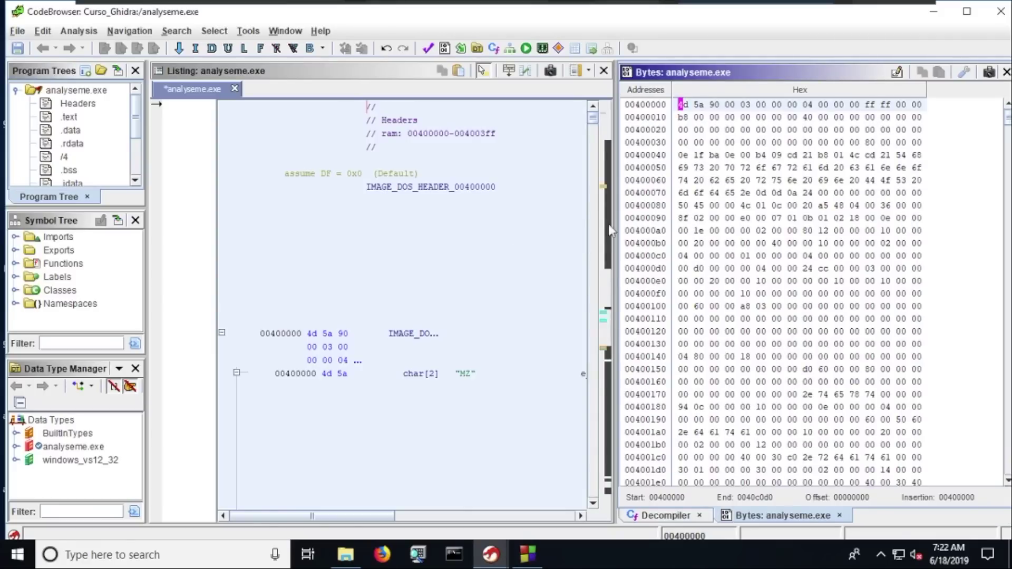
Step: Compare the Decompiler and Bytes tabs, then close the Bytes window and widen the Listing
click(660, 517)
click(769, 517)
click(1006, 73)
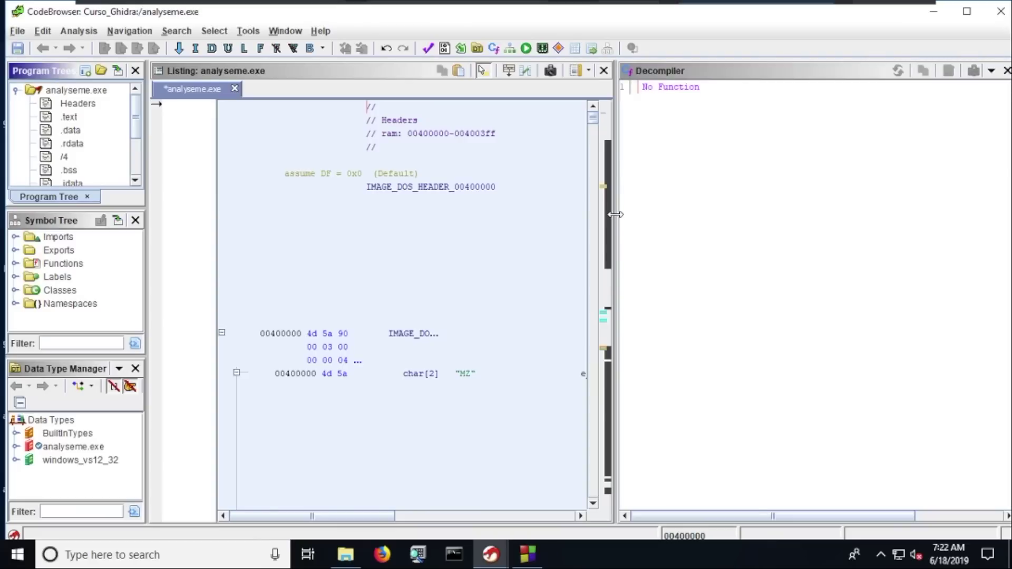
drag(621, 220, 715, 218)
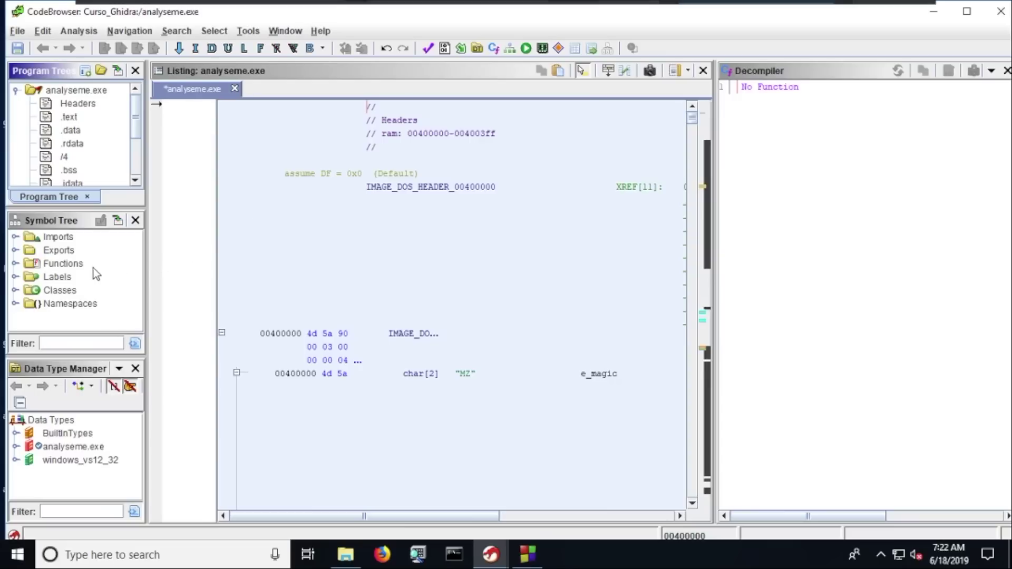
Step: Expand Imports and KERNEL32.DLL in the Symbol Tree to view the library's imported functions
click(67, 344)
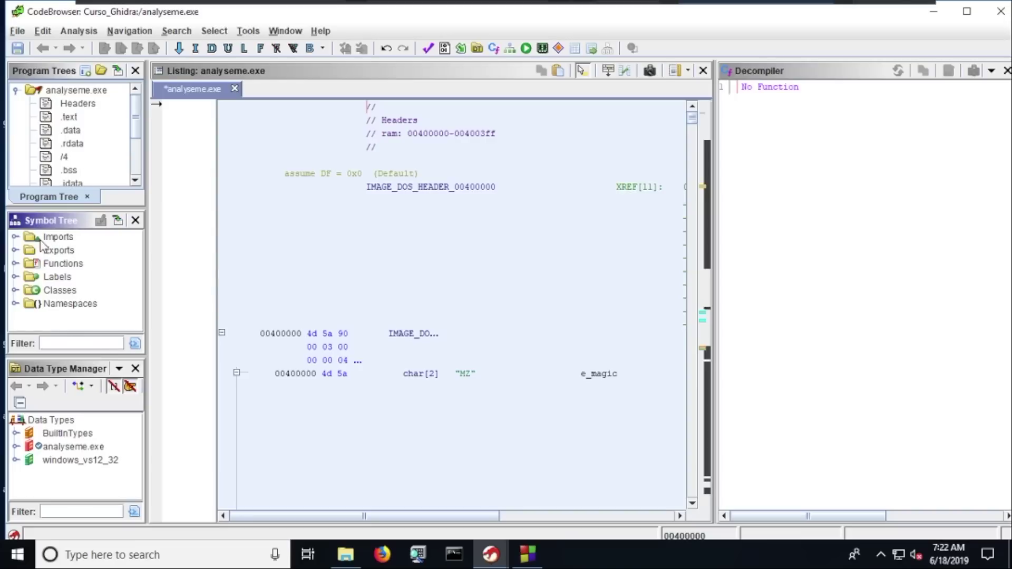
double_click(71, 241)
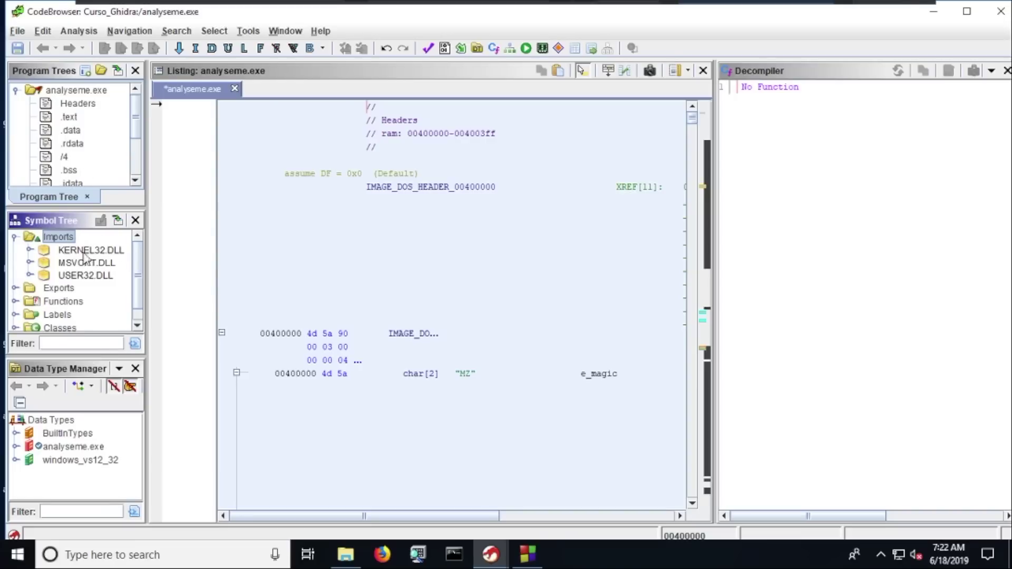
double_click(88, 251)
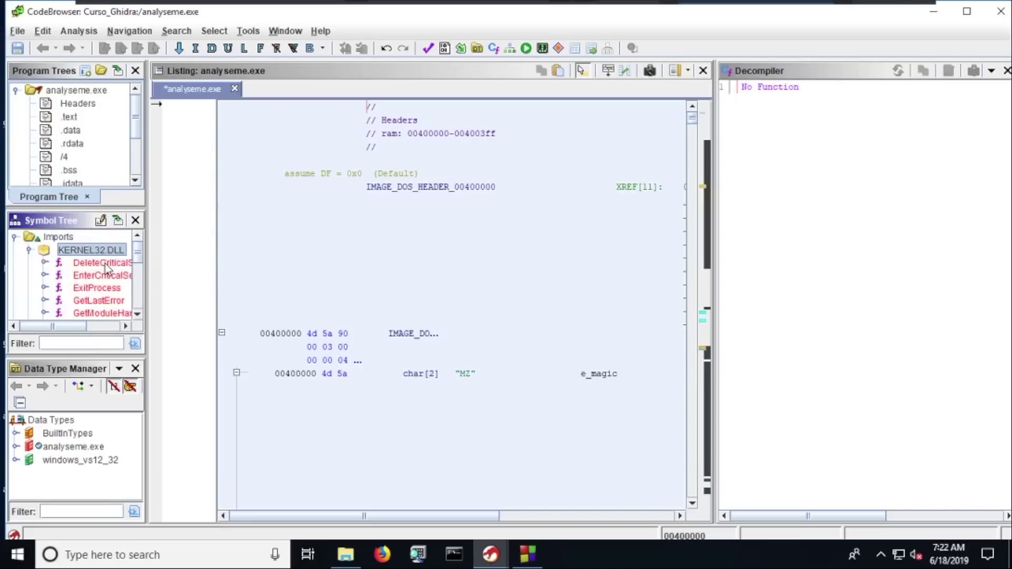
mouse_move(106, 263)
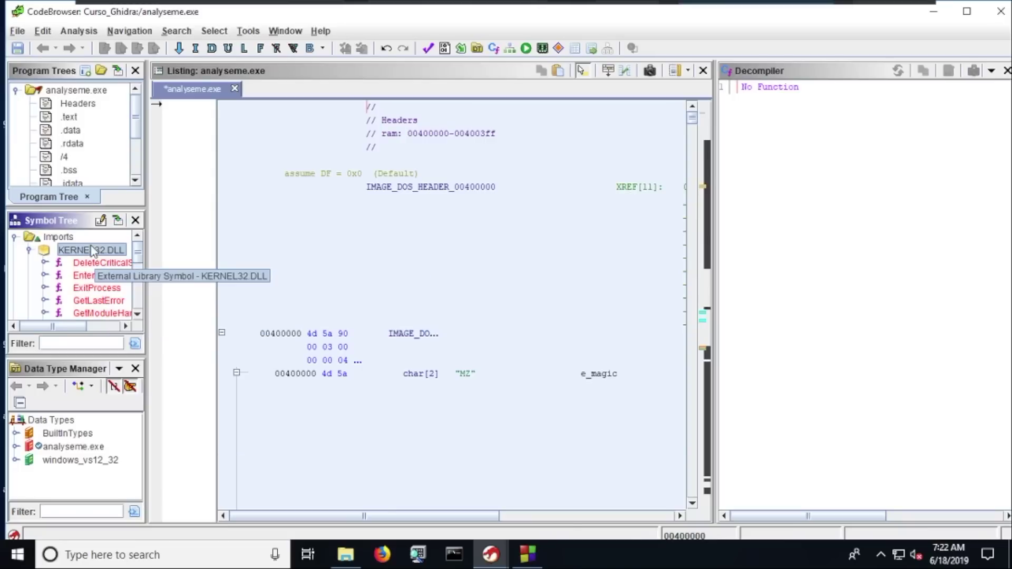
Step: Filter the Symbol Tree by MessageBox, inspect the signature of MessageBoxA under USER32.DLL, and clear the filter
click(89, 345)
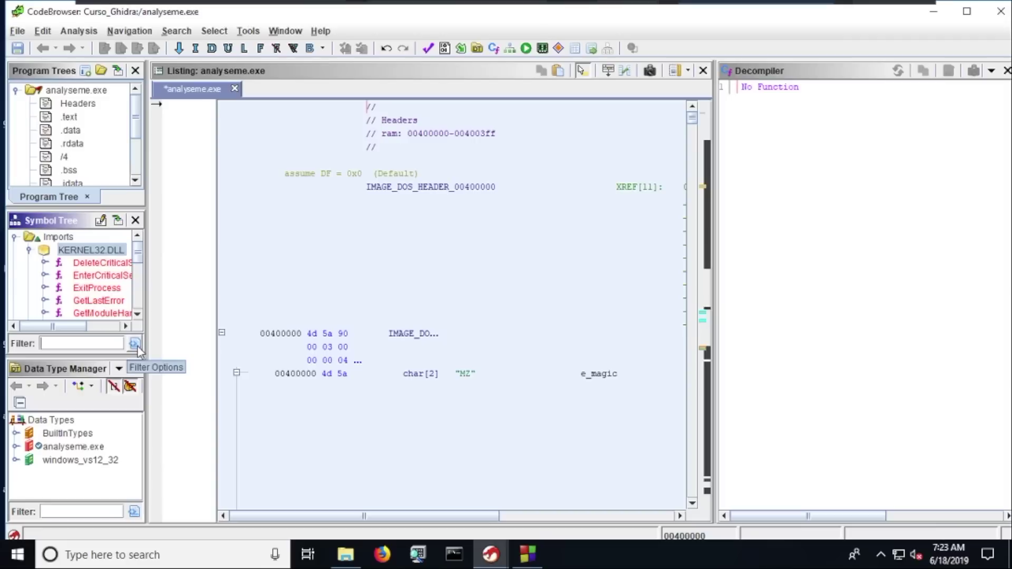
text(MessageB)
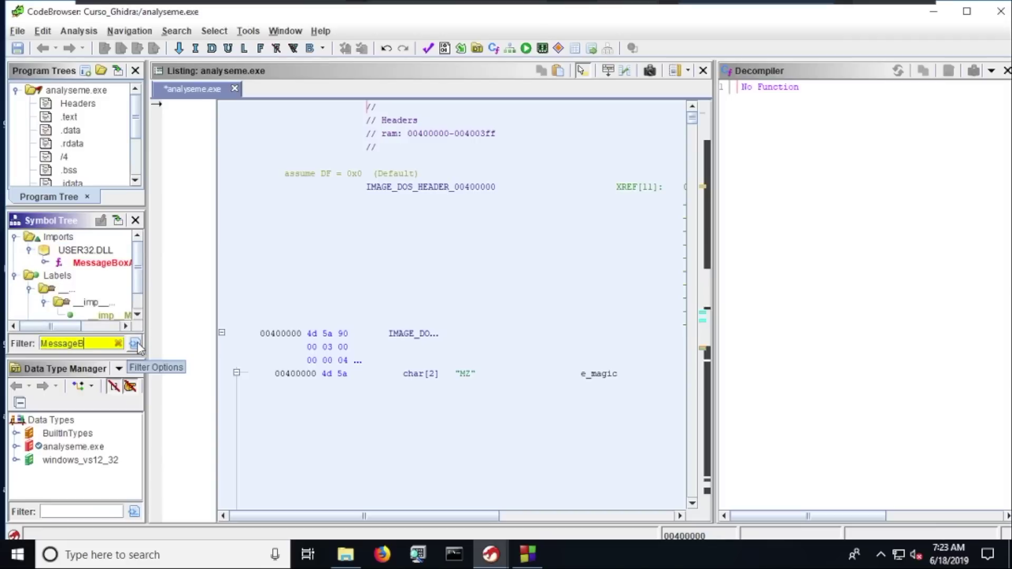
text(ox)
mouse_move(96, 264)
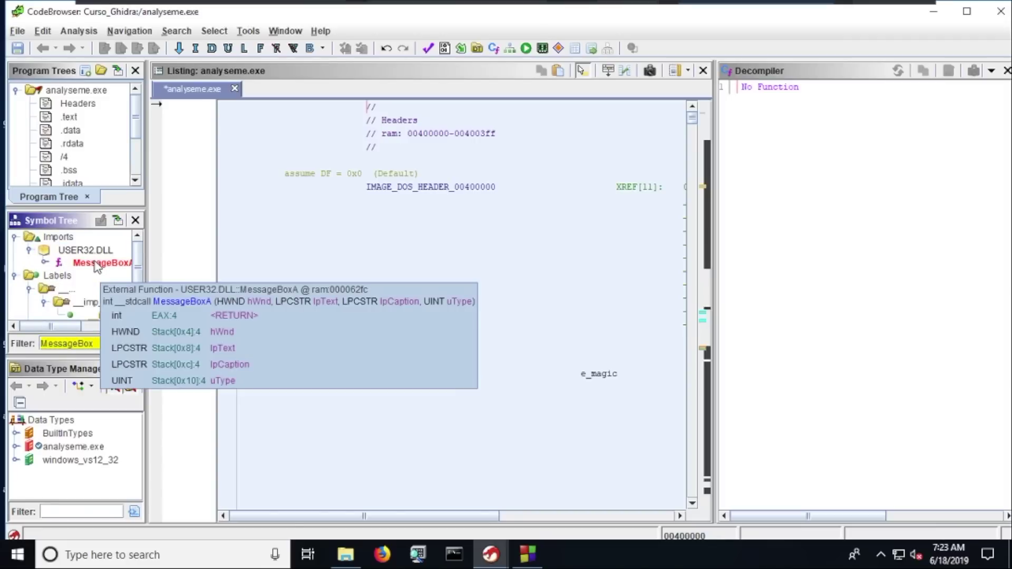
drag(93, 343, 13, 338)
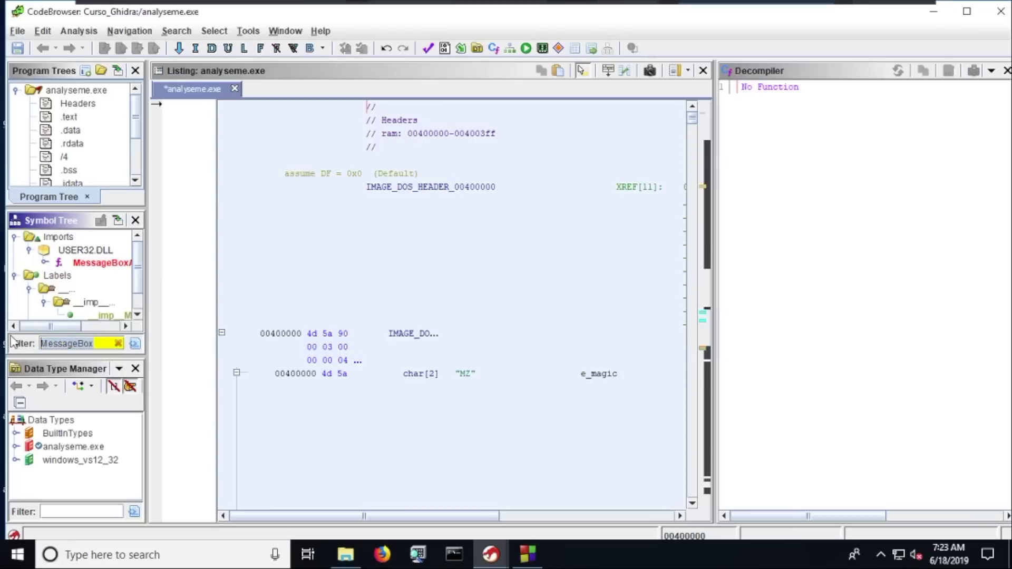
key(BackSpace)
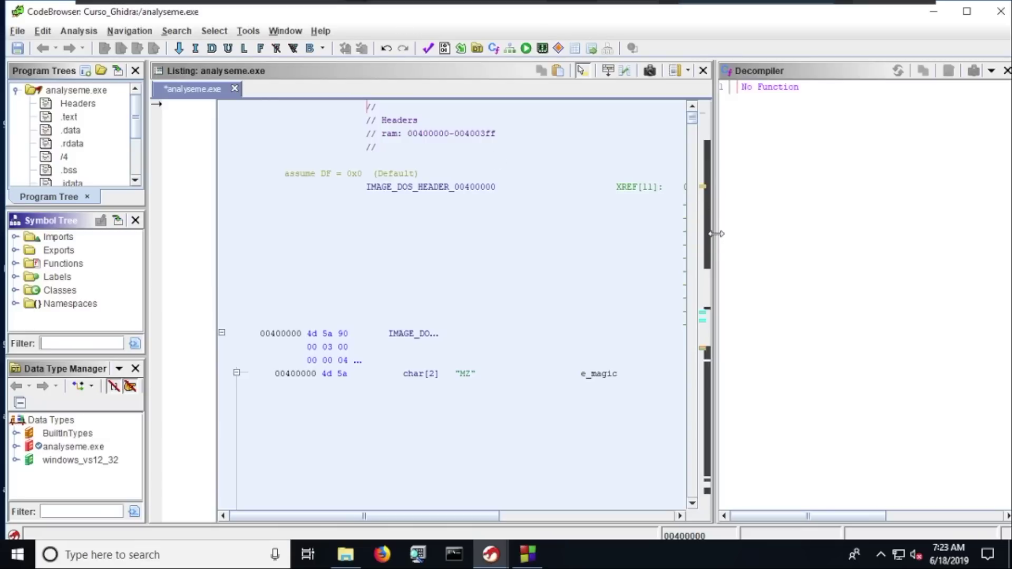
Step: Widen the Listing further and expand the IMAGE_NT structure at address 00400080
drag(718, 233, 766, 234)
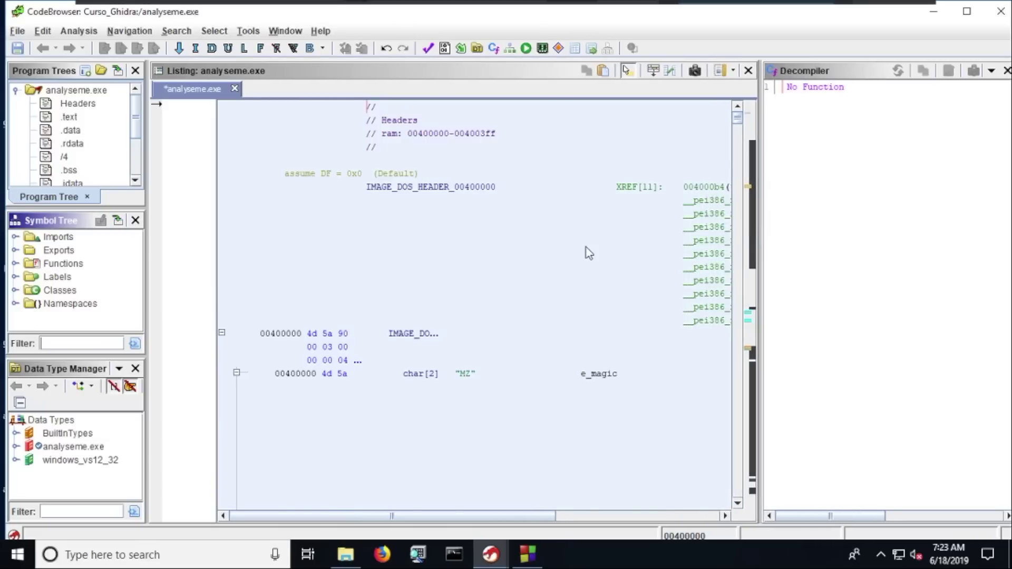
scroll(589, 254, down, 20)
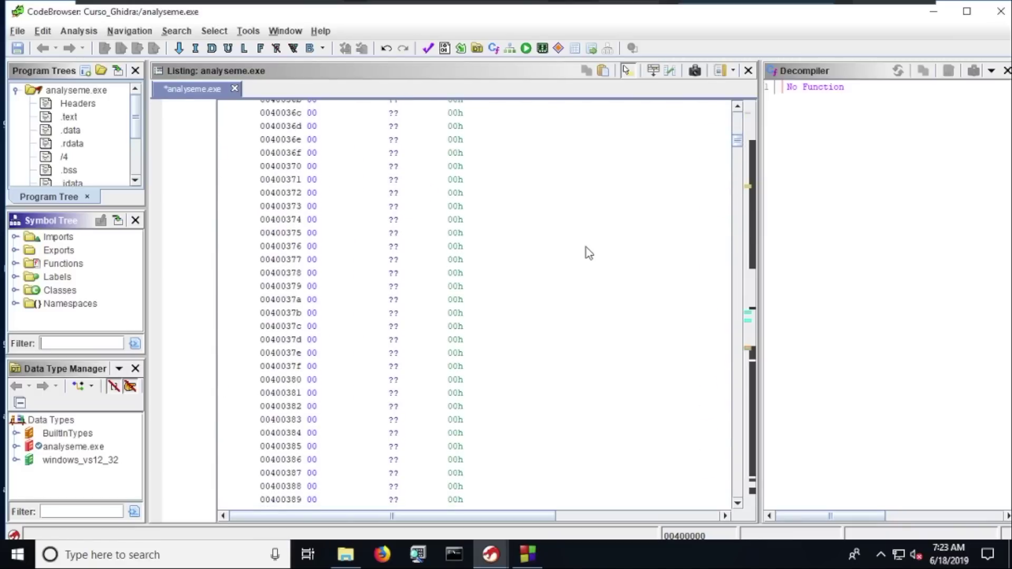
scroll(589, 254, up, 20)
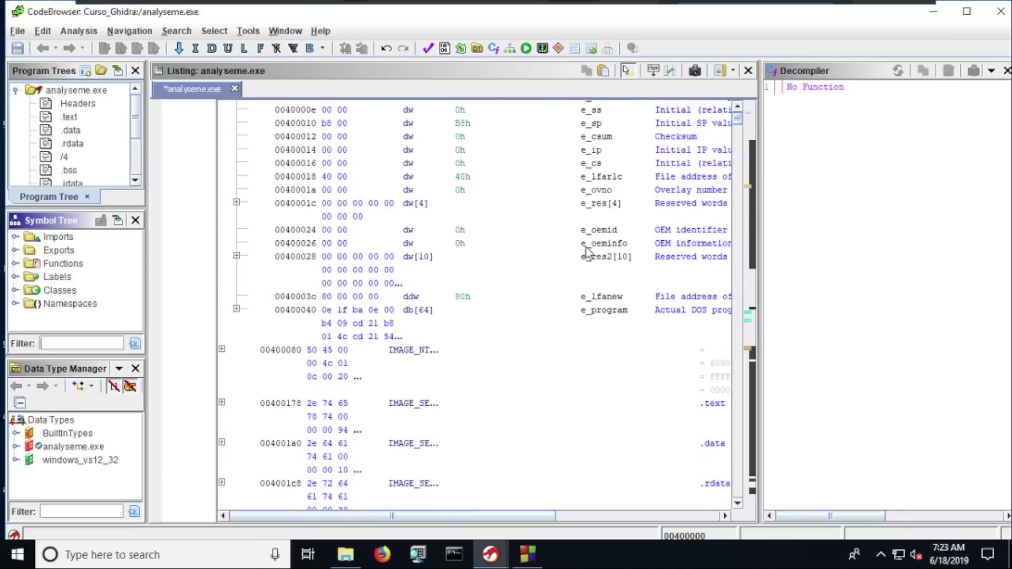
scroll(586, 248, up, 5)
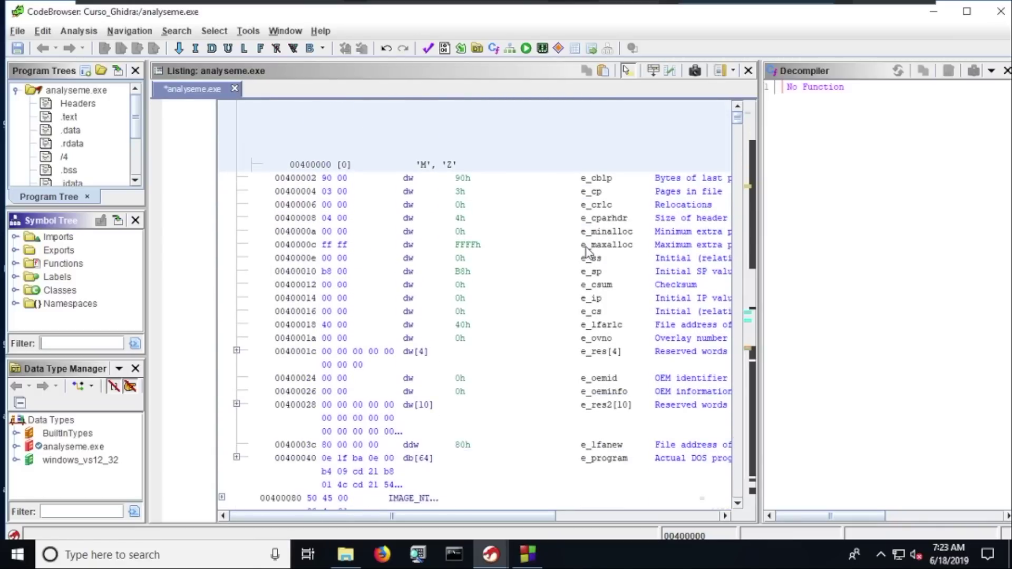
click(448, 193)
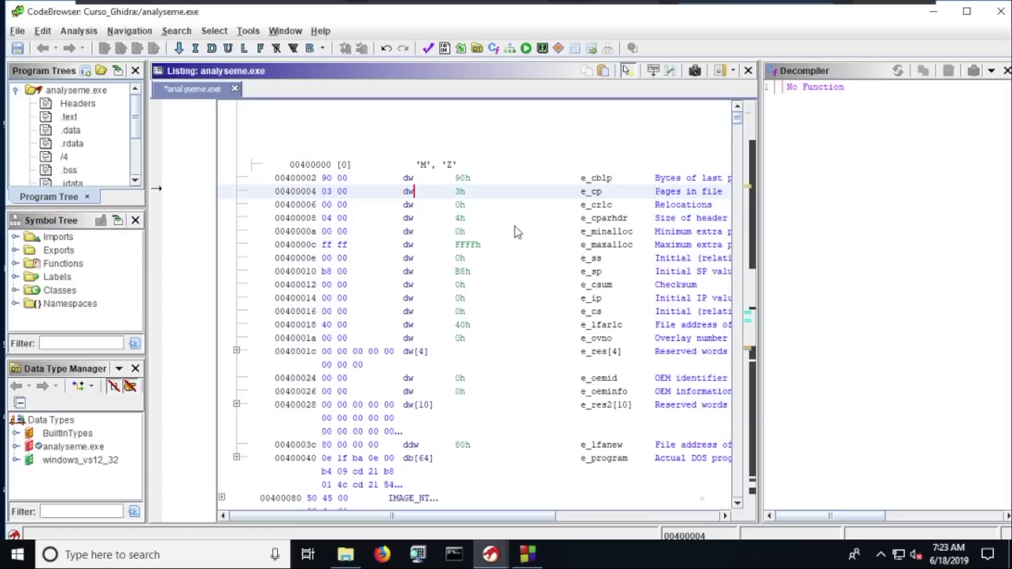
scroll(462, 231, down, 20)
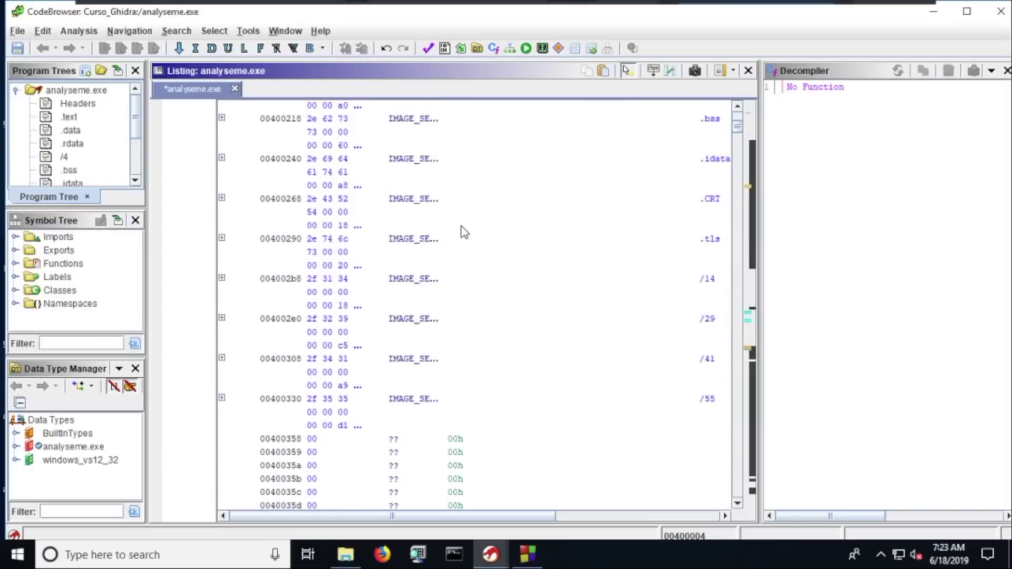
scroll(462, 232, up, 20)
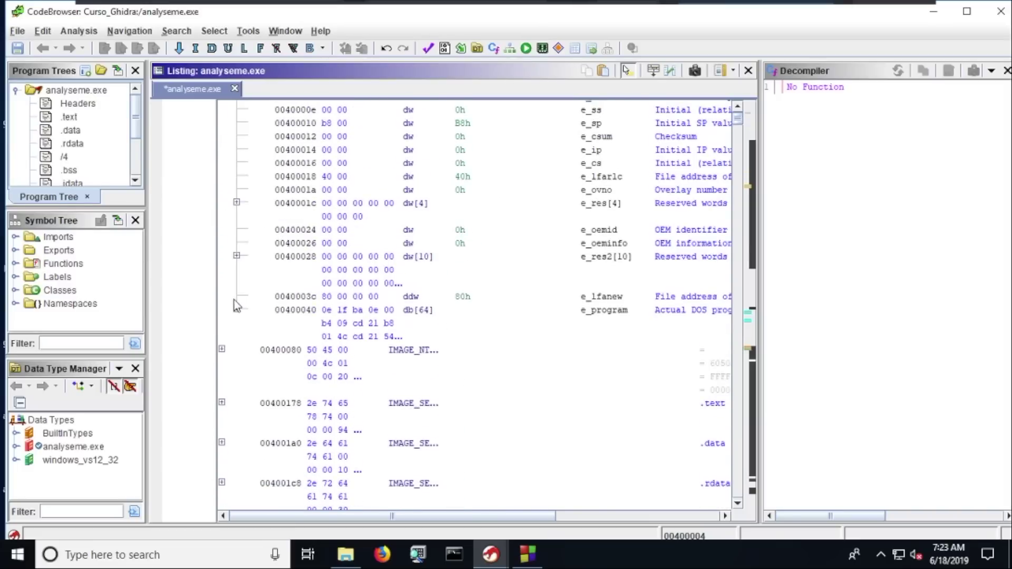
click(222, 350)
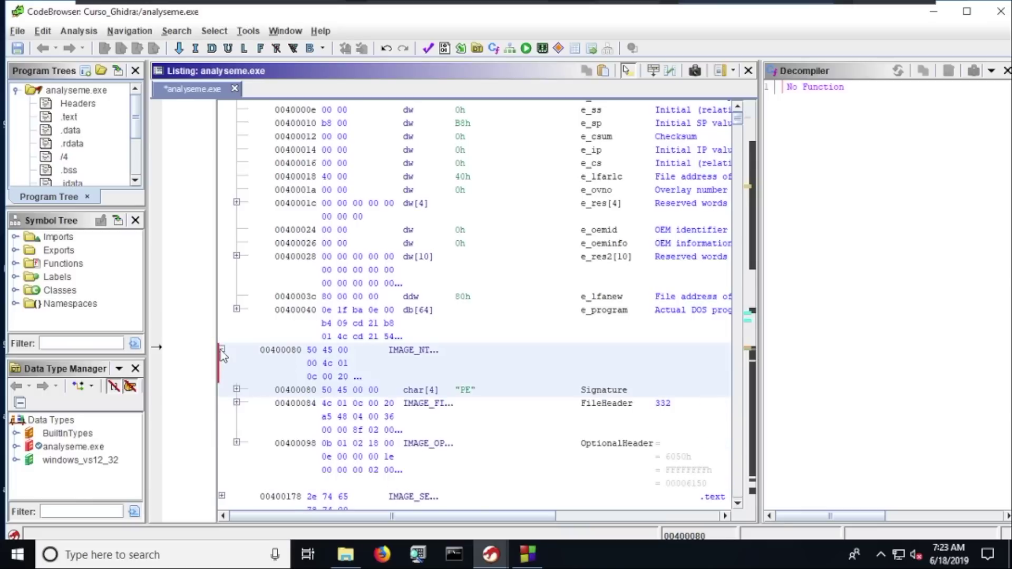
Step: Collapse the IMAGE_NT structure, and expand the e_program array at 00400040 to examine its bytes before collapsing it again
click(222, 349)
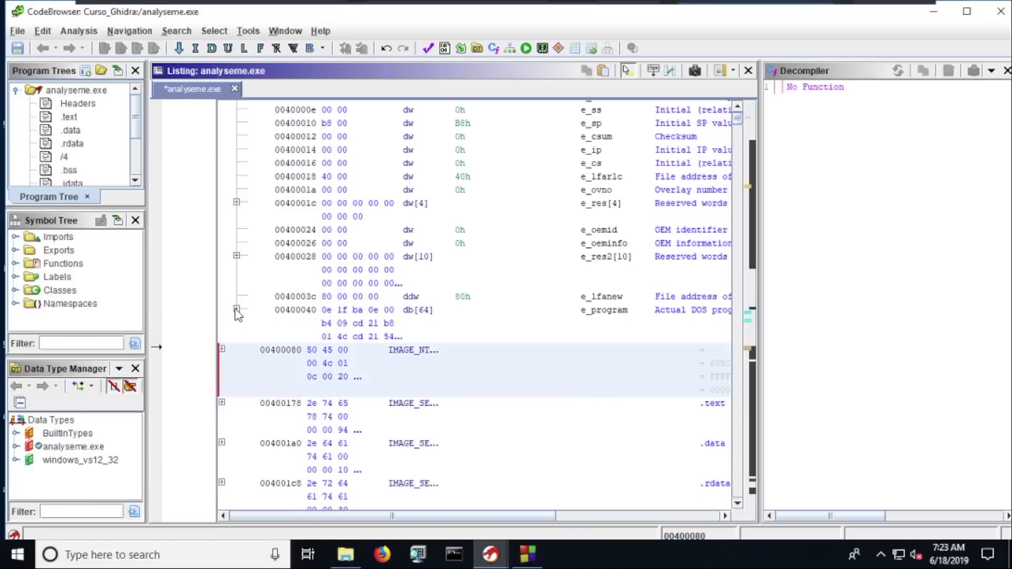
click(236, 310)
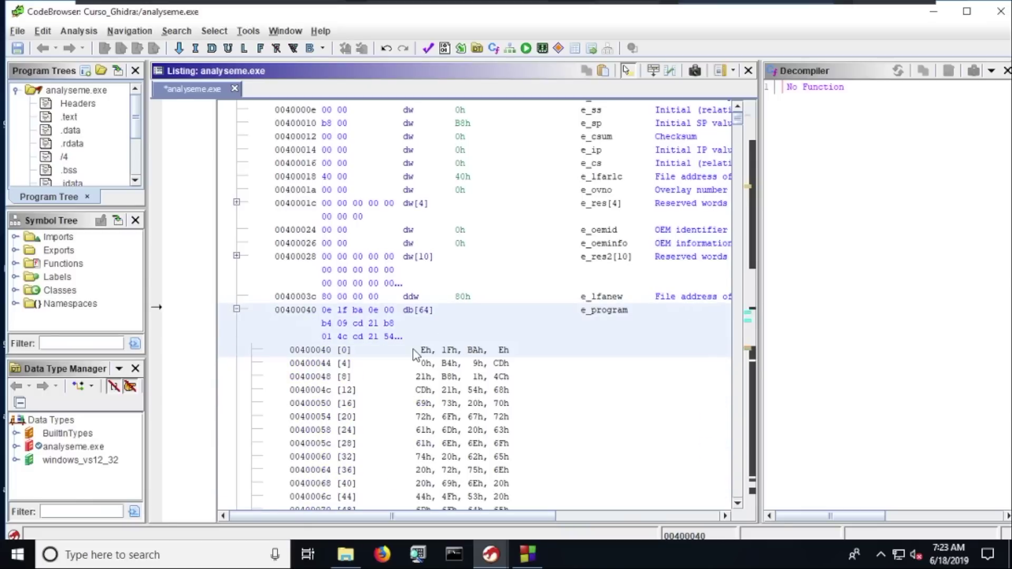
scroll(413, 350, down, 4)
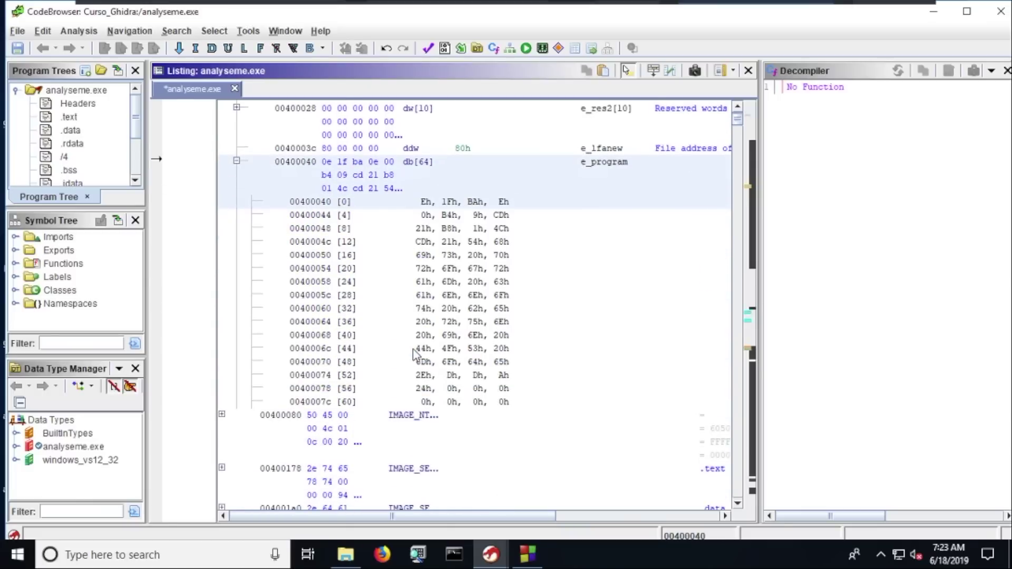
click(237, 161)
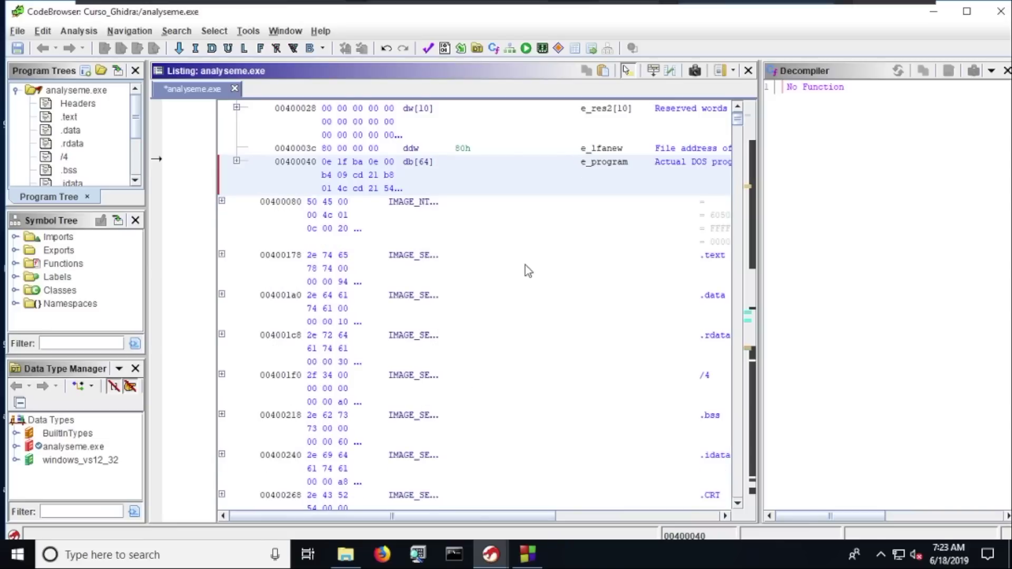
scroll(526, 271, up, 10)
scroll(524, 266, up, 3)
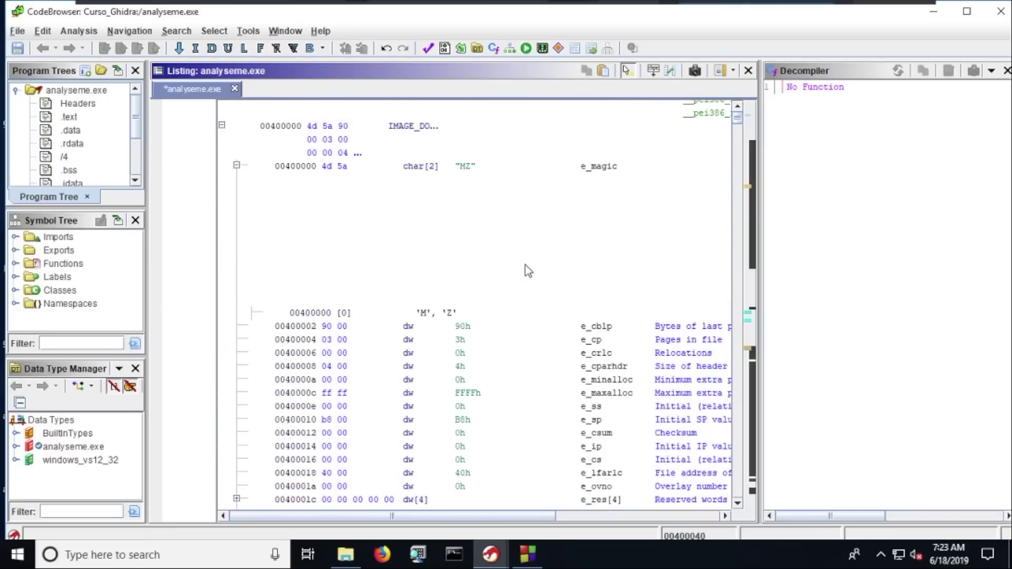
Step: Expand the IMAGE_NT structure at 00400080, examine the fields of its OptionalHeader, and collapse the OptionalHeader again
scroll(507, 302, down, 13)
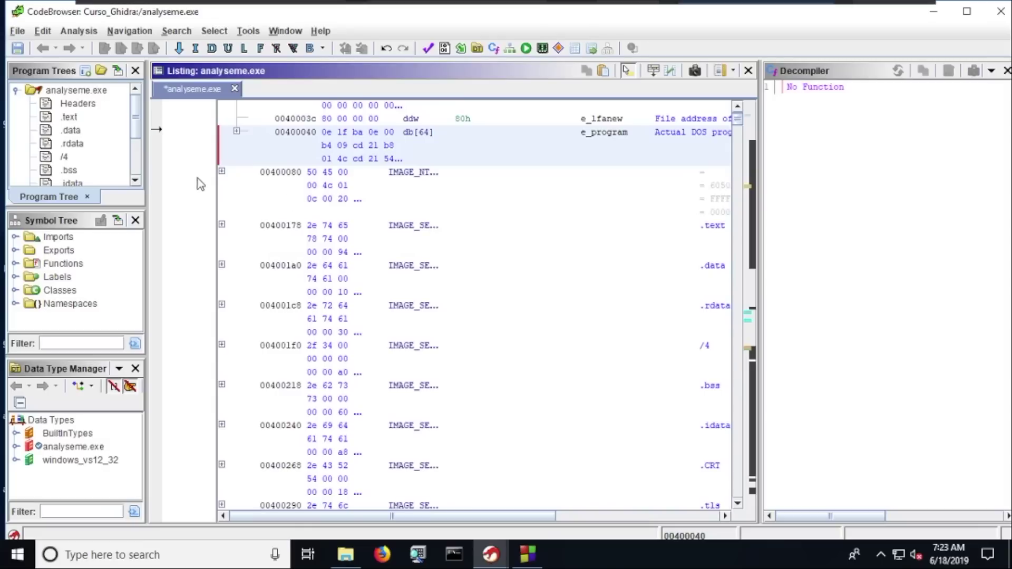
click(222, 172)
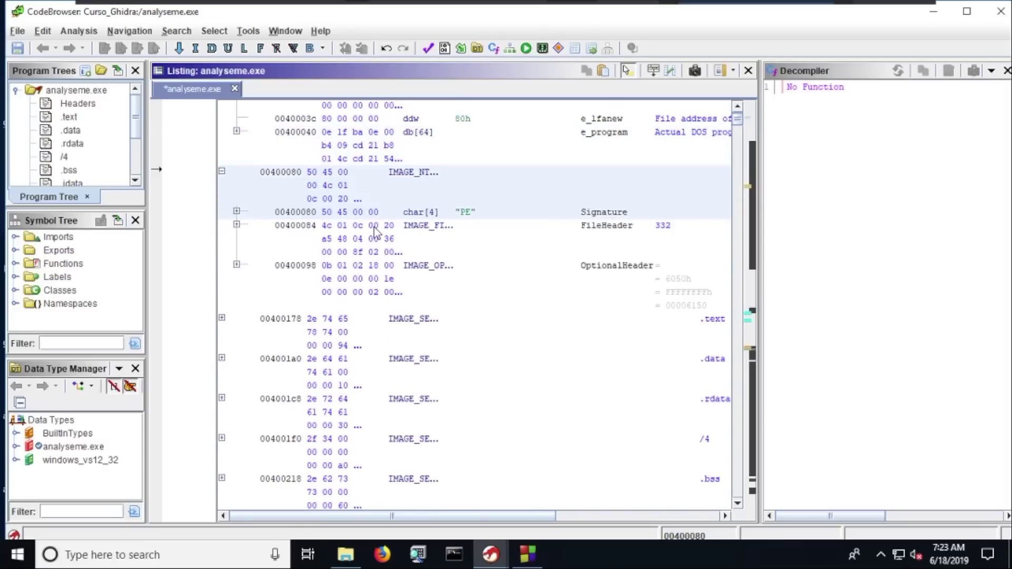
click(237, 265)
scroll(442, 289, down, 7)
scroll(442, 288, down, 1)
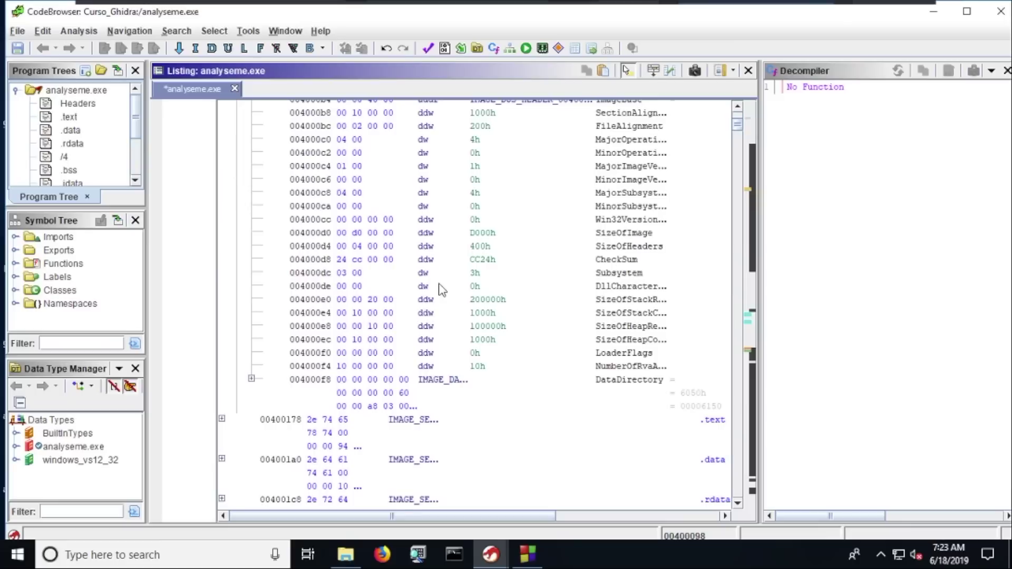
scroll(482, 308, up, 8)
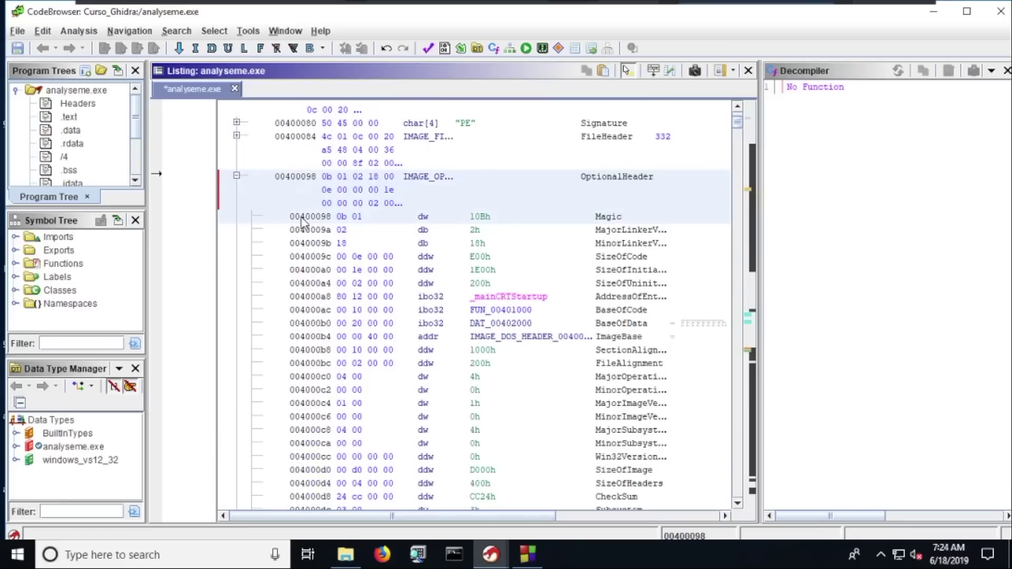
click(237, 176)
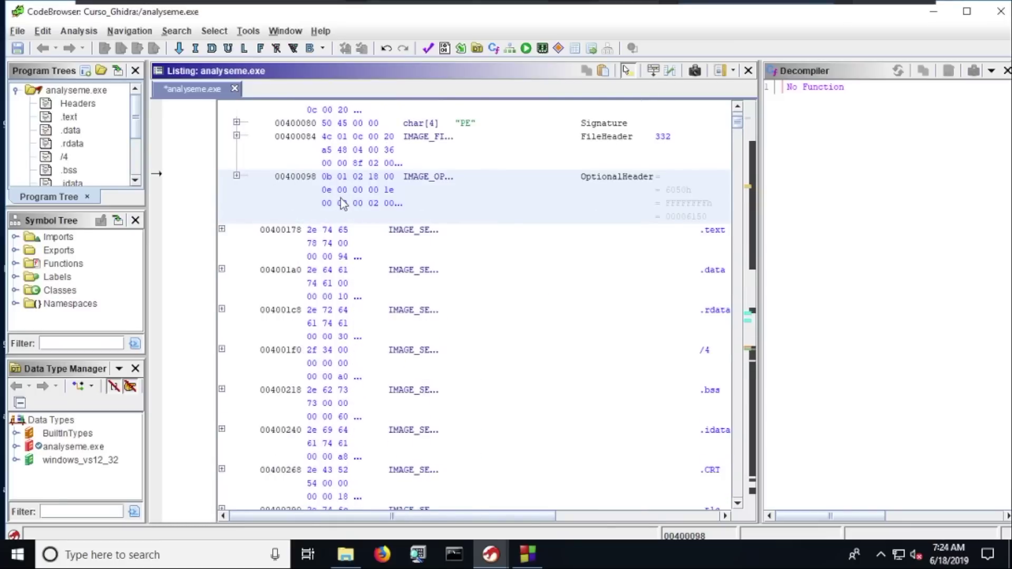
scroll(520, 273, up, 7)
Step: Look through the remaining headers in the Listing and go to the .text section to examine its disassembly
scroll(520, 273, down, 20)
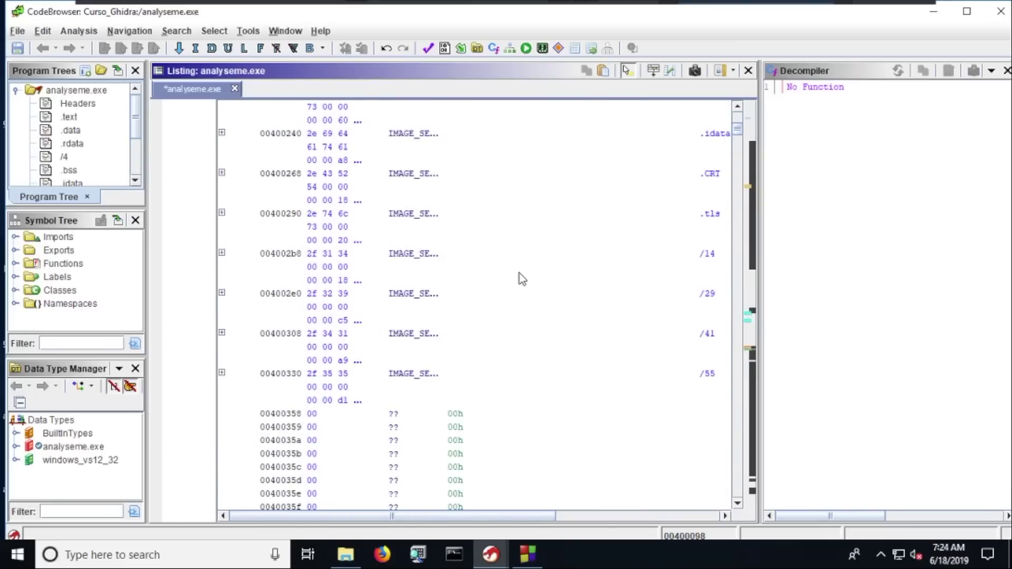
scroll(520, 273, down, 20)
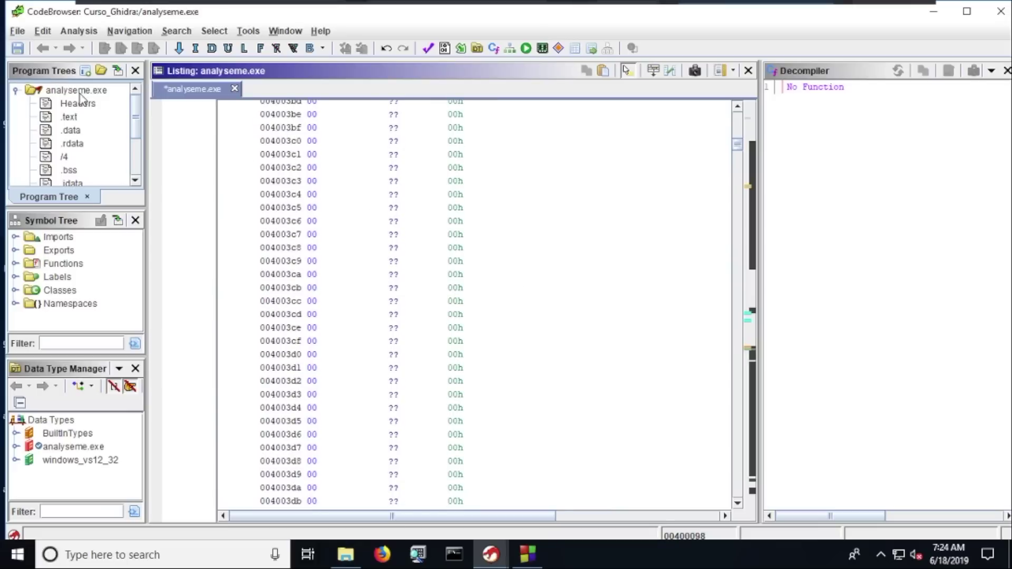
click(69, 117)
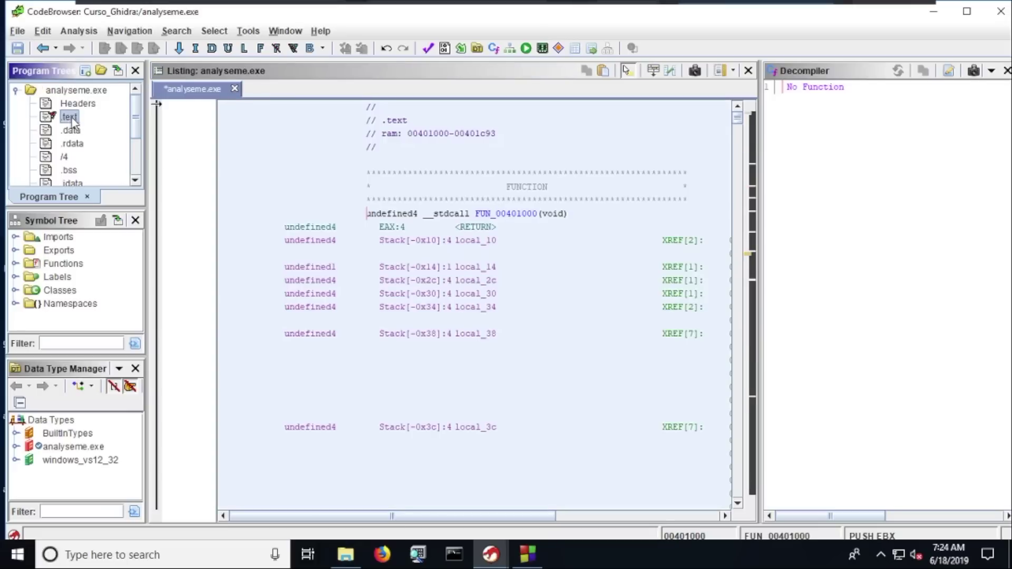
scroll(300, 219, down, 15)
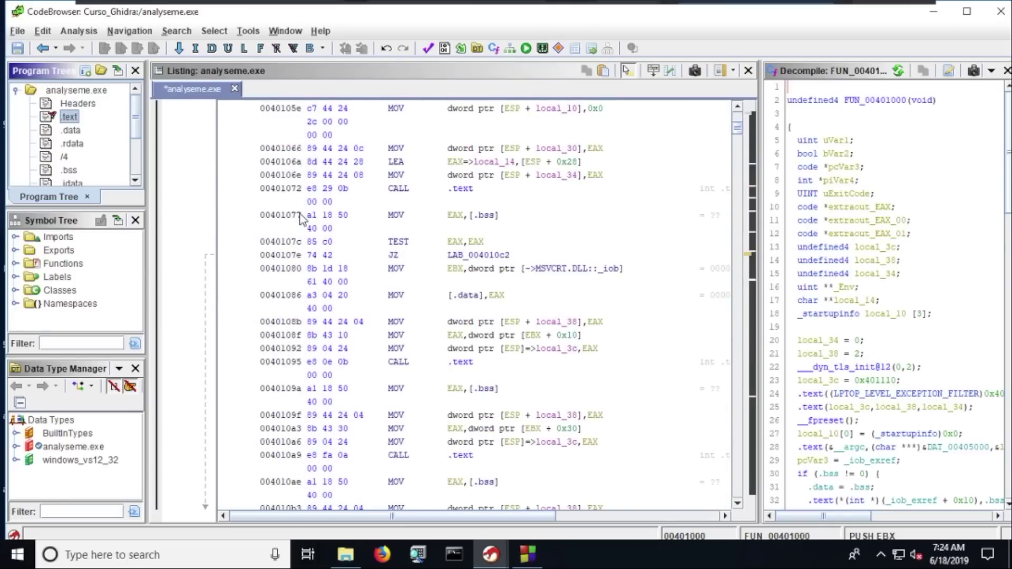
scroll(300, 218, down, 20)
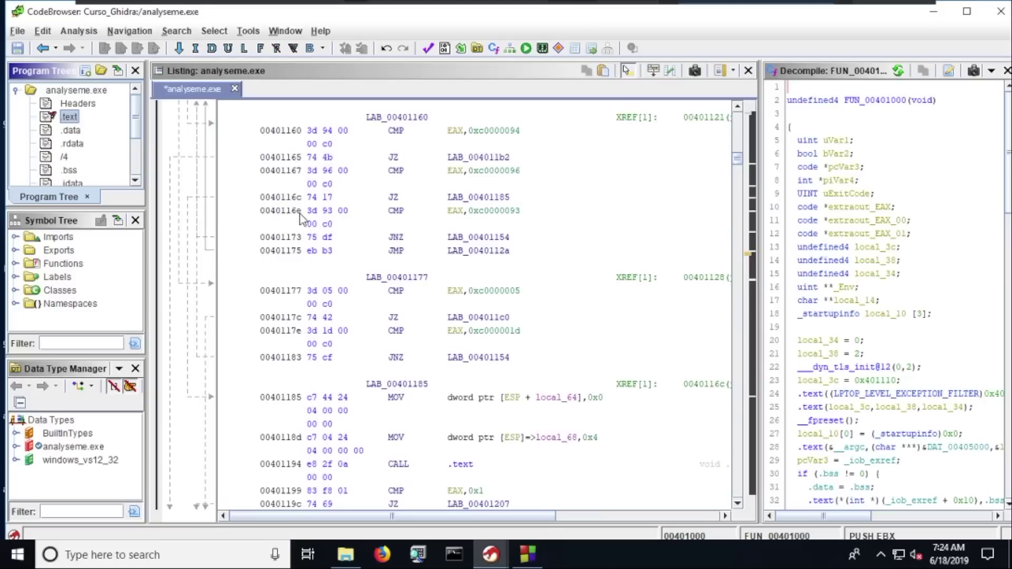
Step: Widen the Listing's flow-arrow margin and highlight the arrows of the JMP at 00401175 and the JNZ at 00401173
drag(217, 212, 246, 212)
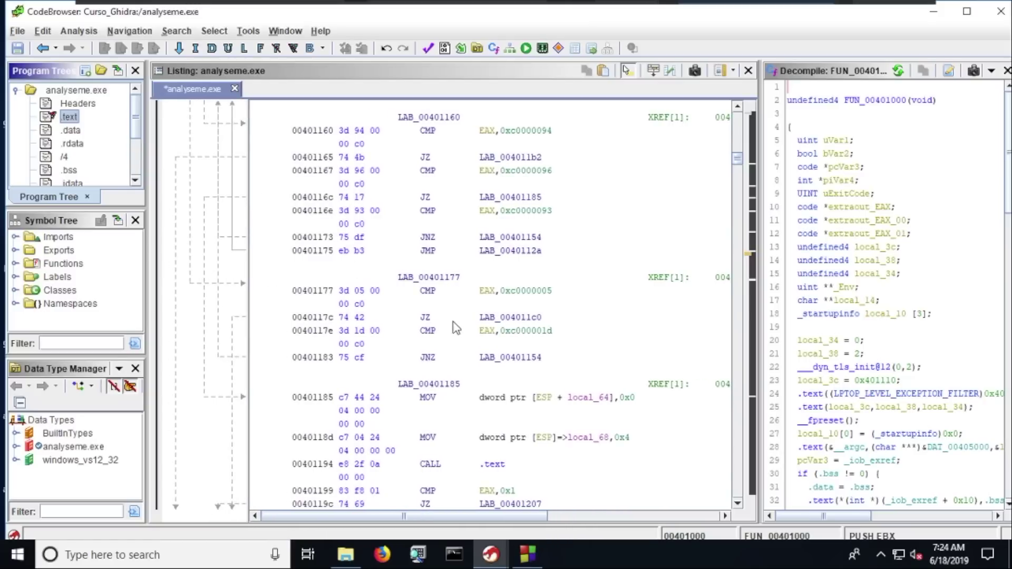
click(235, 252)
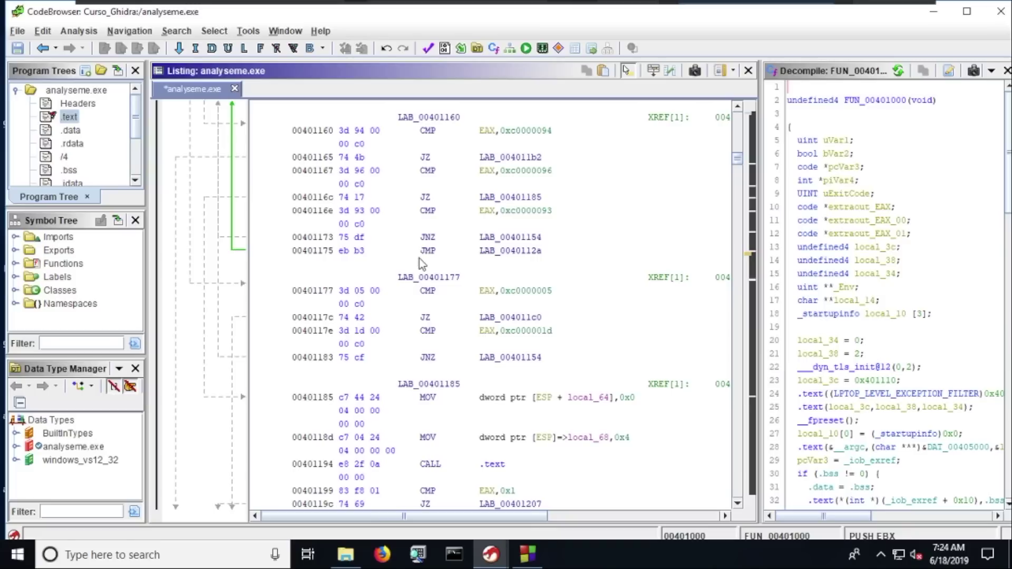
click(436, 251)
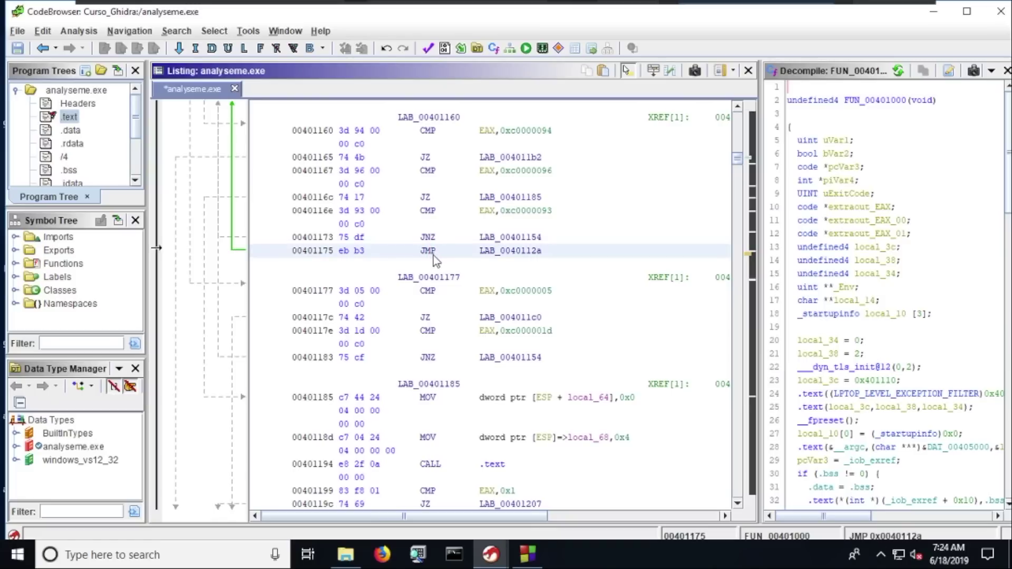
click(242, 240)
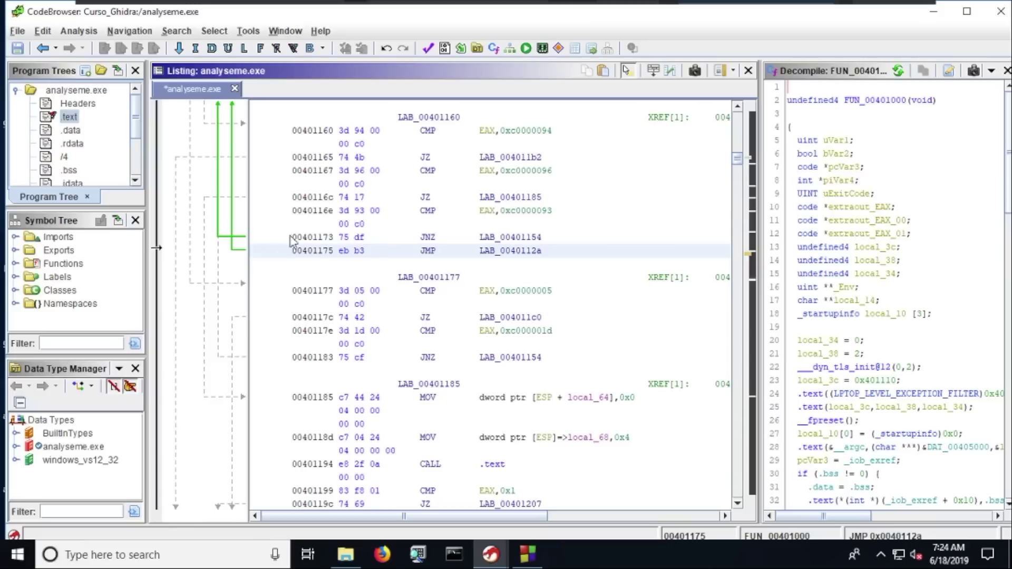
click(438, 237)
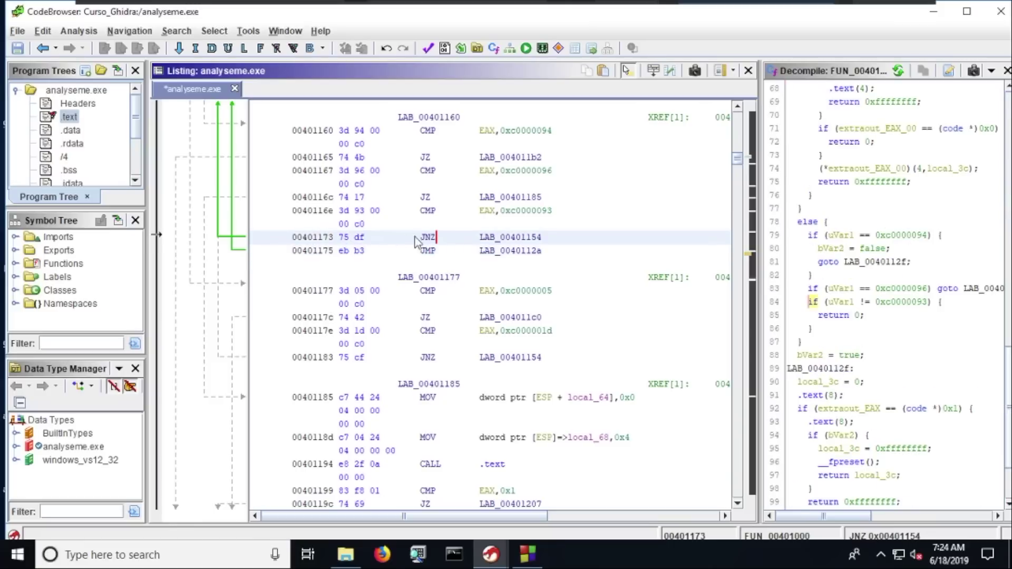
click(222, 241)
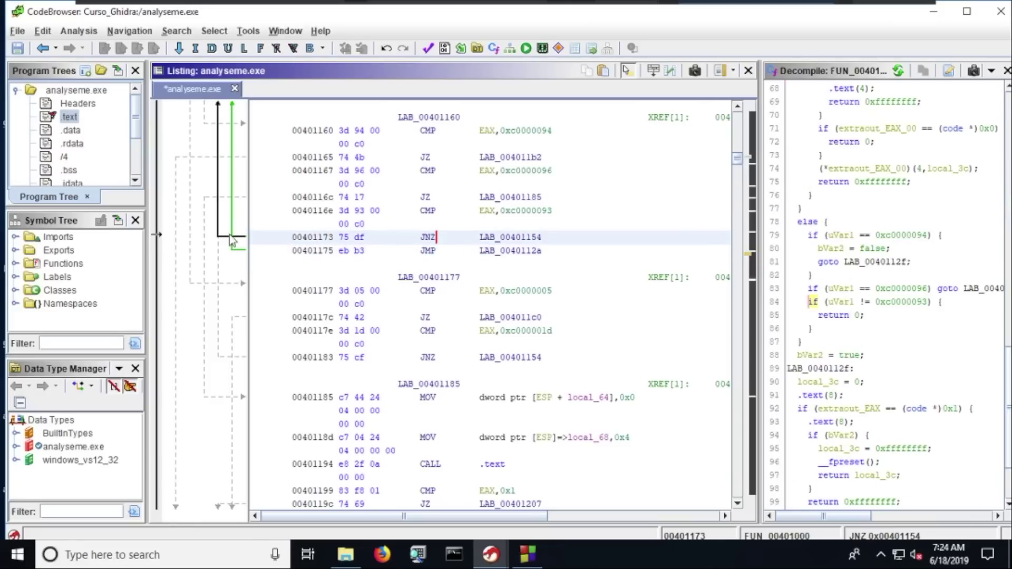
Step: Compare the JZ at 00401165 and the instructions around LAB_00401185 with their matching lines in the Decompiler
scroll(415, 234, up, 2)
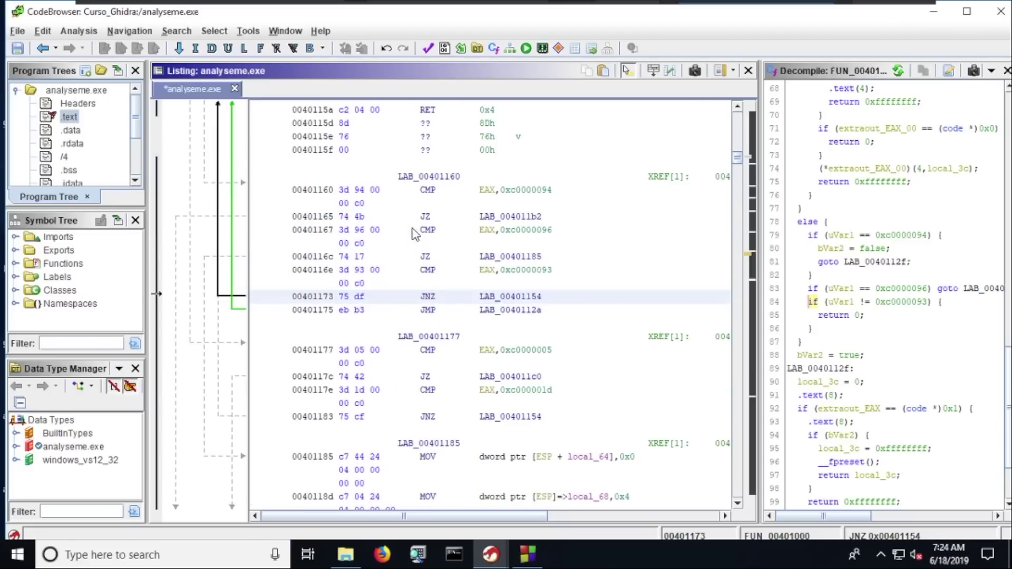
click(551, 222)
scroll(552, 222, down, 7)
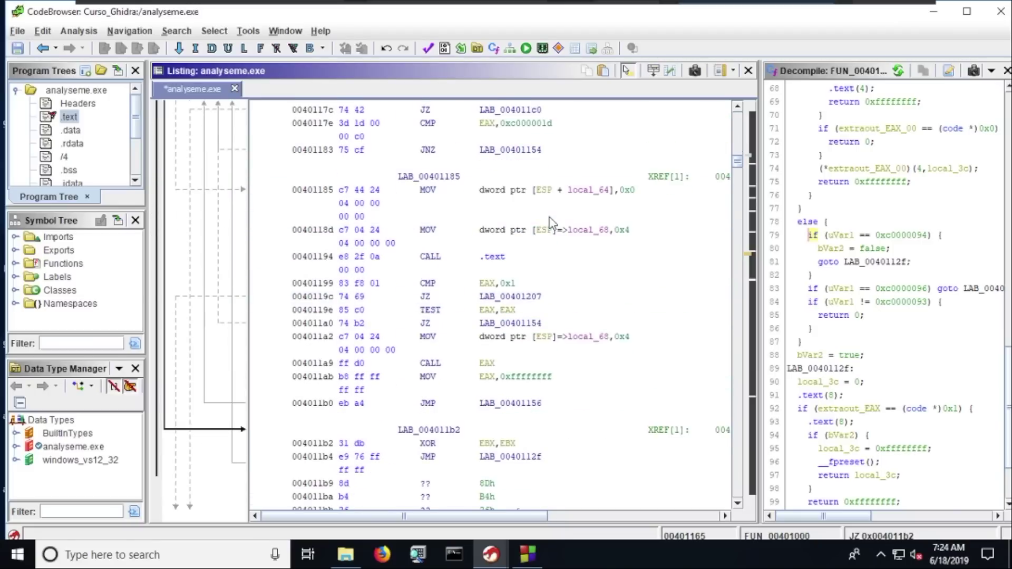
click(486, 256)
click(467, 218)
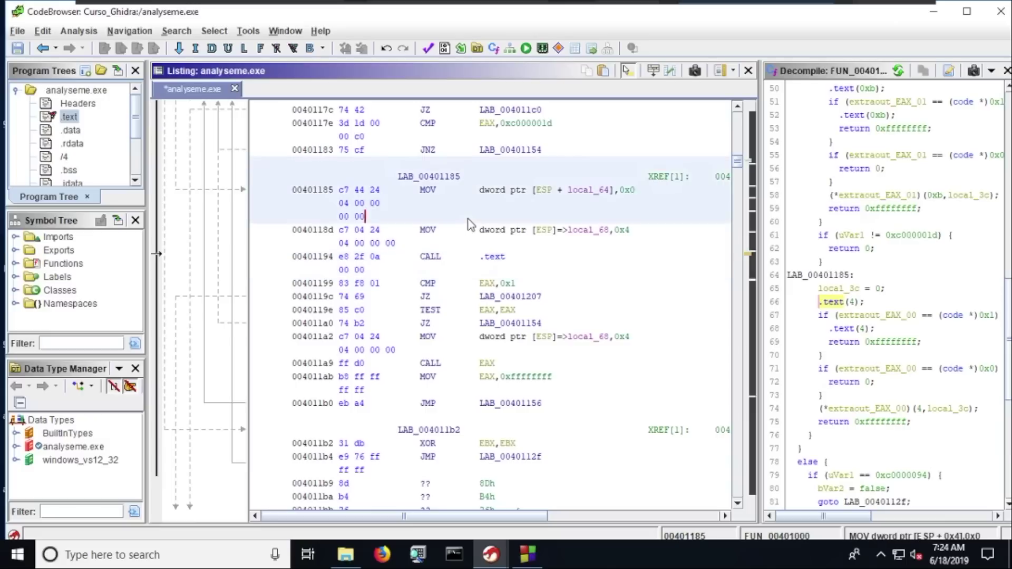
click(506, 230)
click(503, 276)
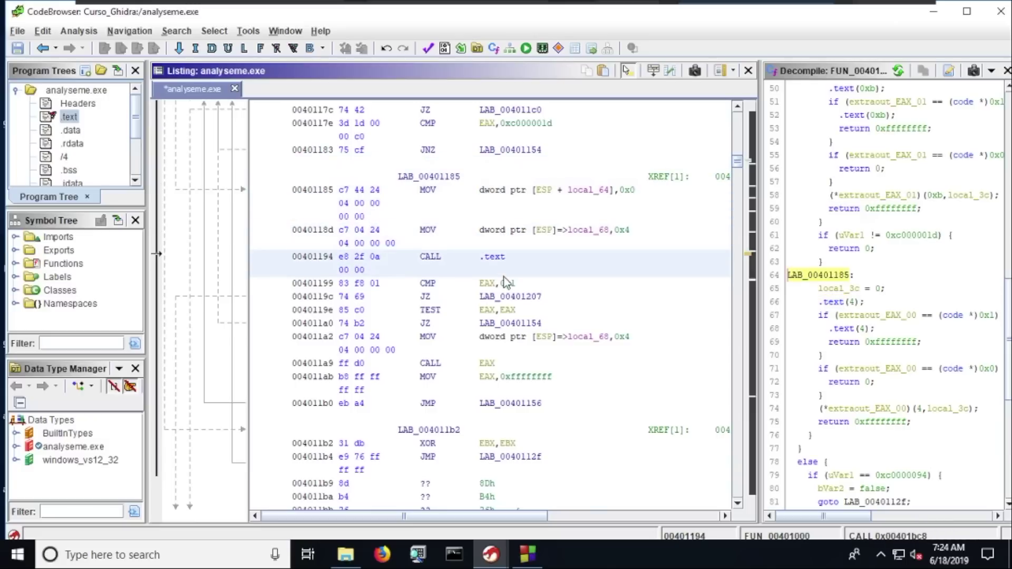
click(511, 172)
click(520, 148)
click(520, 183)
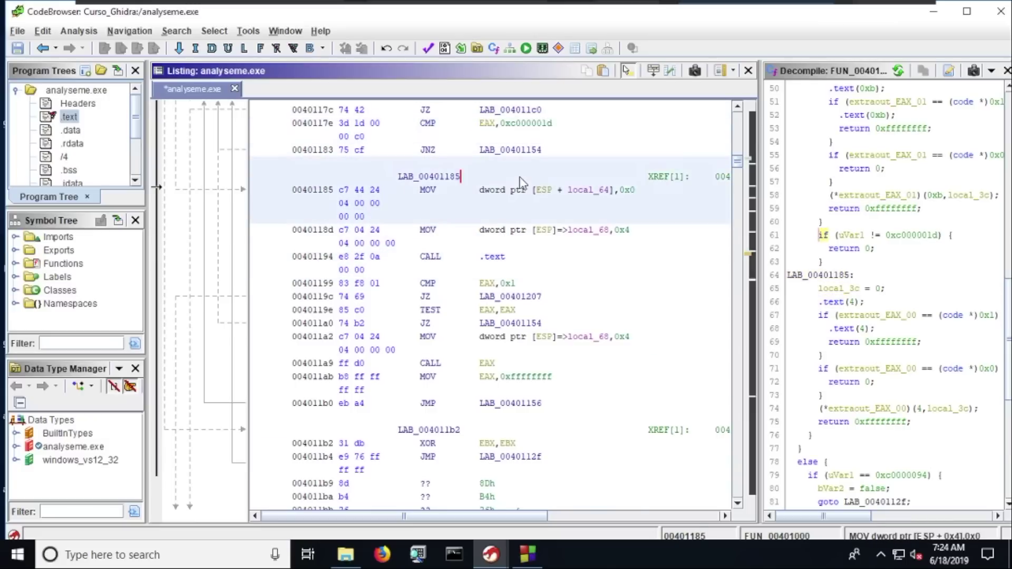
click(561, 246)
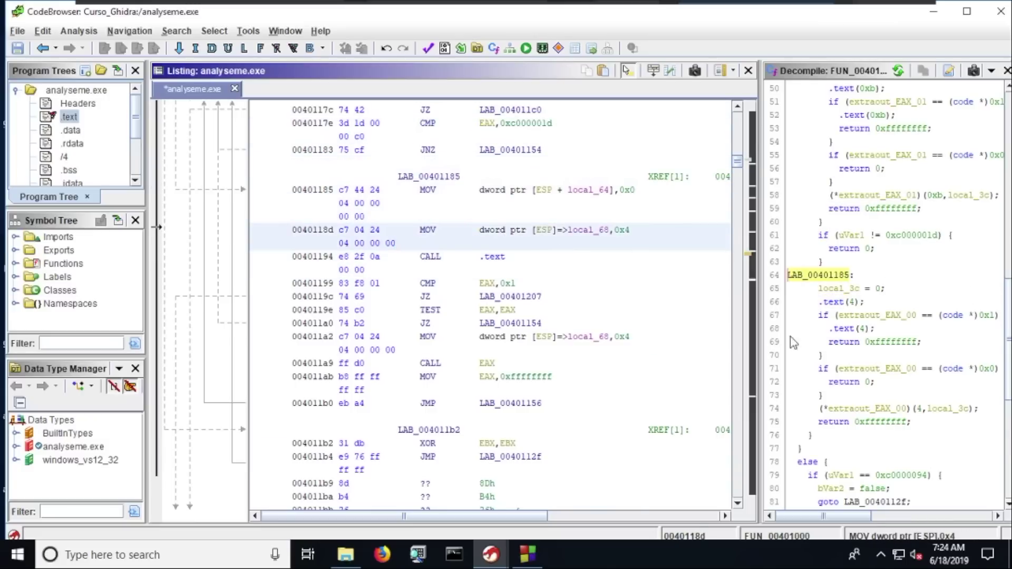
Step: Widen the Decompiler and select the Listing instructions from the CMP at 0040117e to the CALL at 004011a9
drag(763, 342, 663, 337)
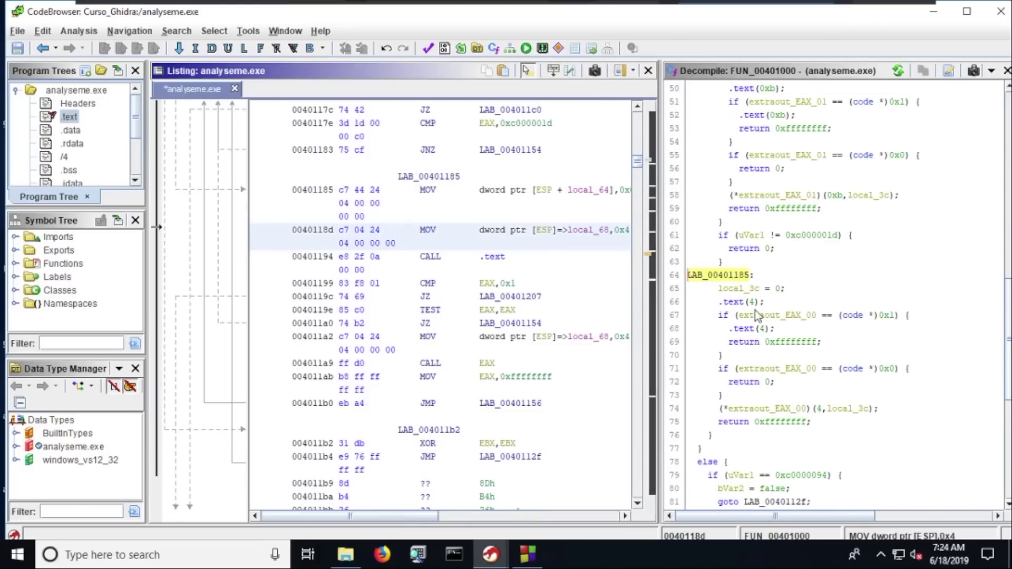
click(487, 323)
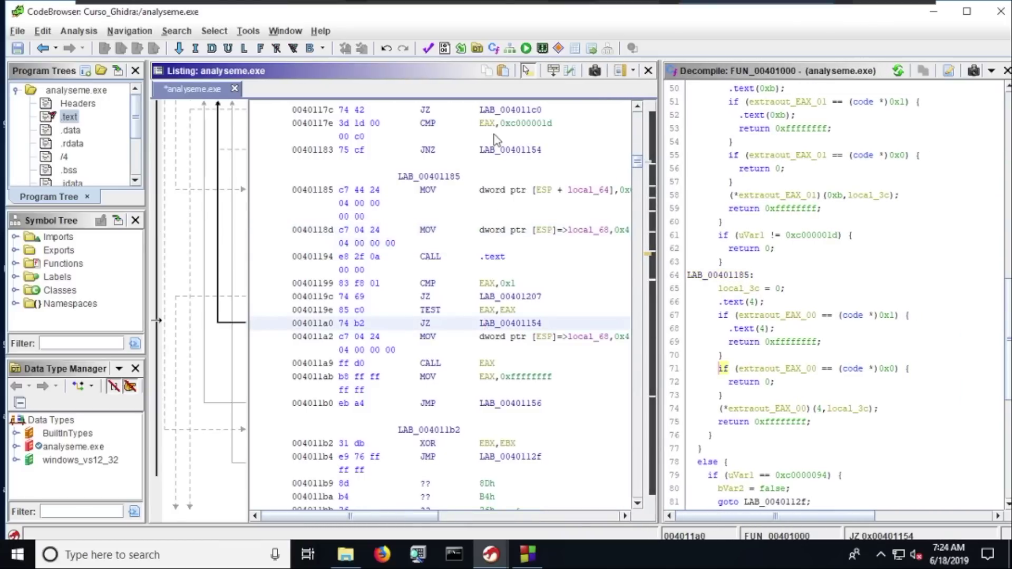
drag(495, 140, 496, 331)
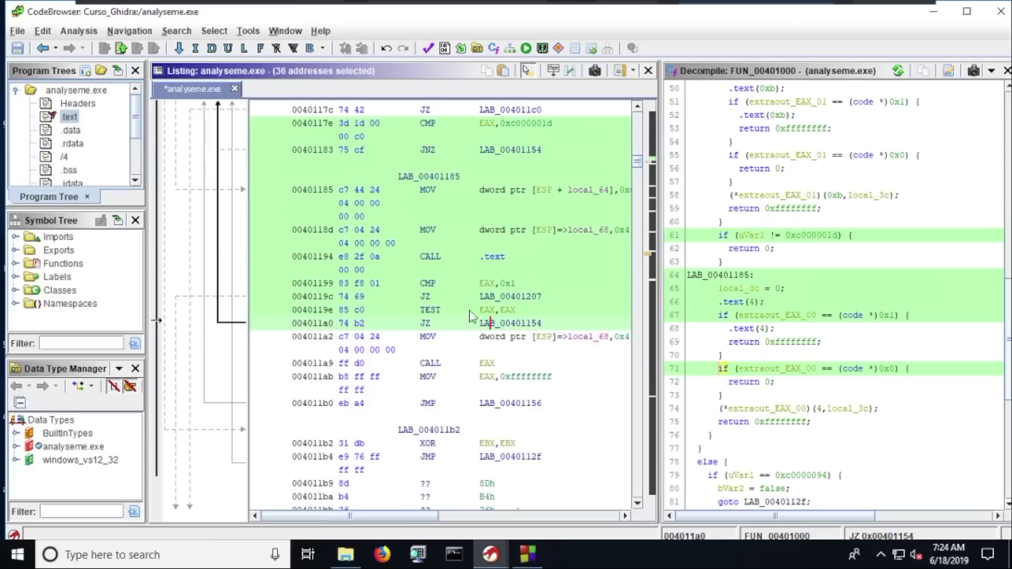
click(391, 151)
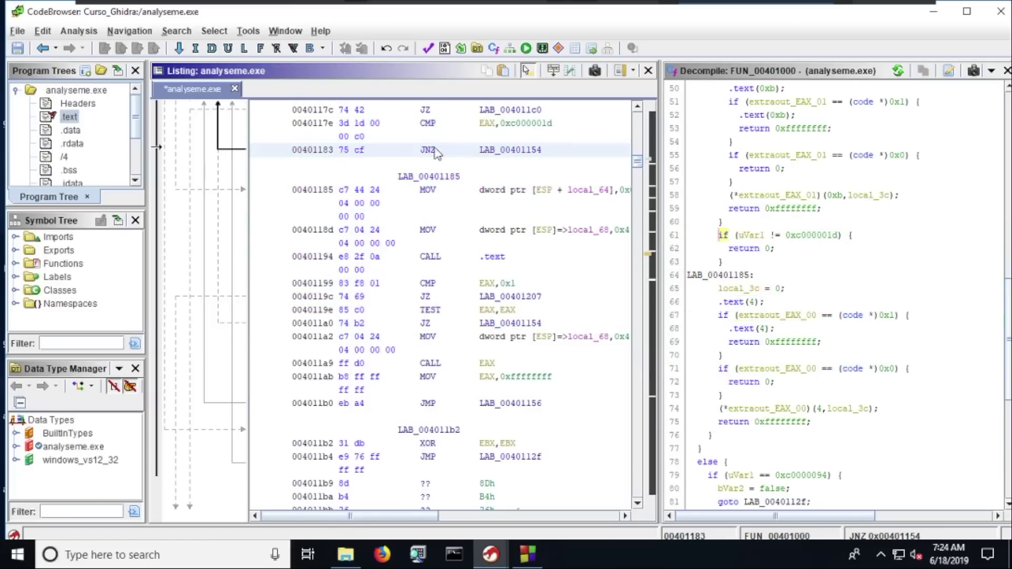
drag(365, 149, 431, 364)
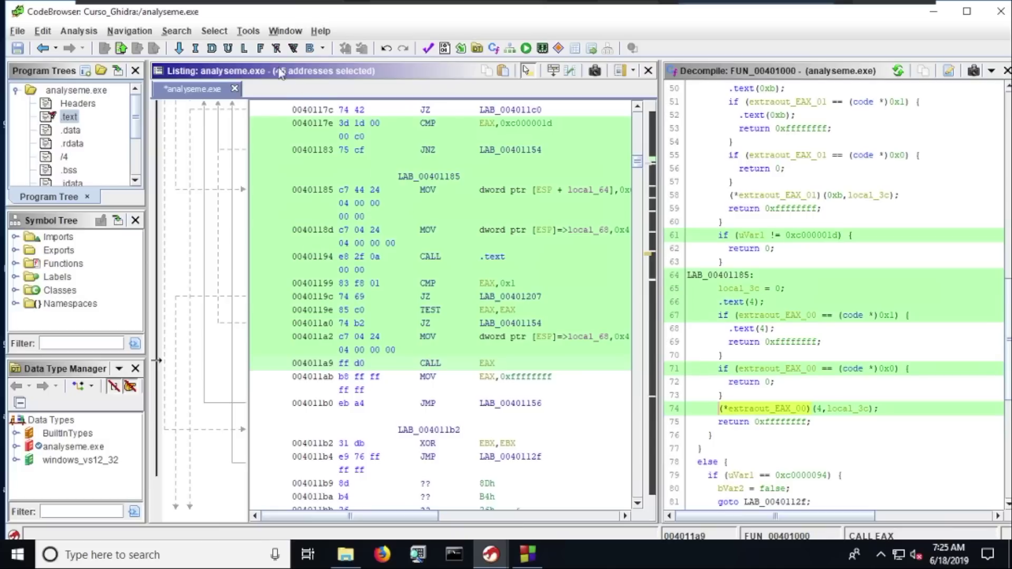
Step: Generate the checksums with the Checksum Generator and reposition its window over the Listing
click(248, 31)
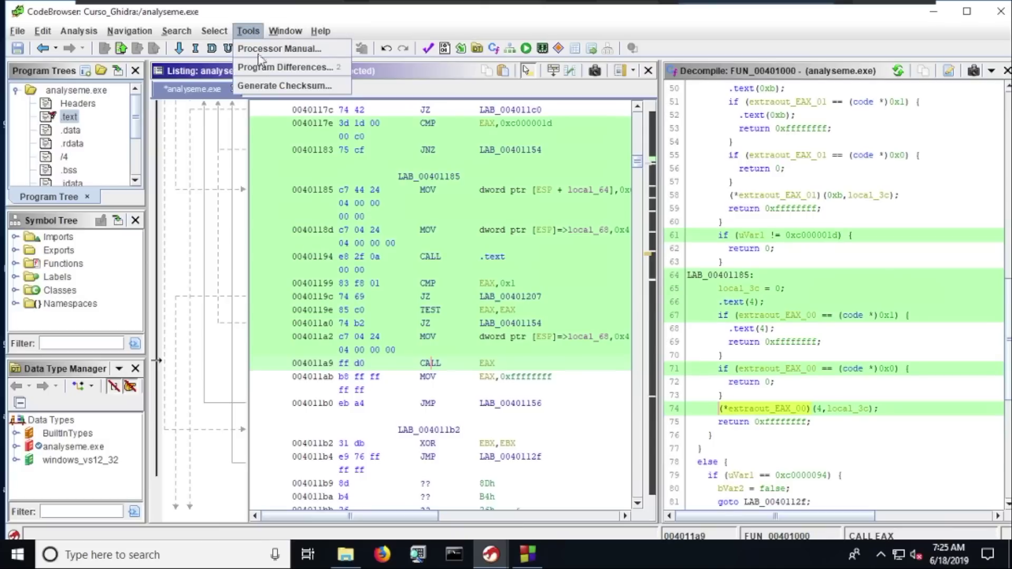
click(274, 85)
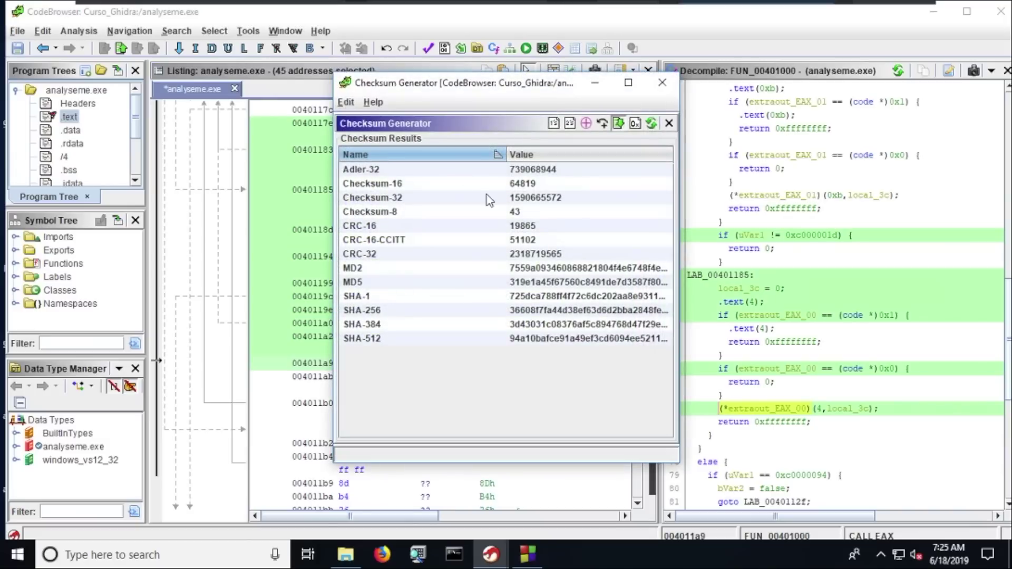
drag(538, 97, 471, 129)
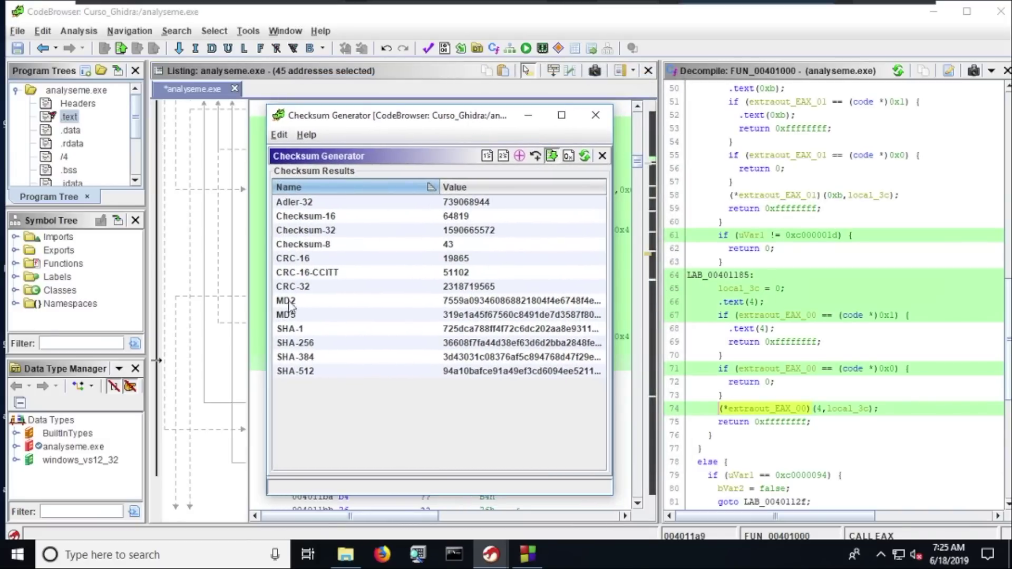
Step: Select the entire contents of the Listing and review the checksums and hashes computed for it in the Checksum Generator
drag(431, 120, 296, 89)
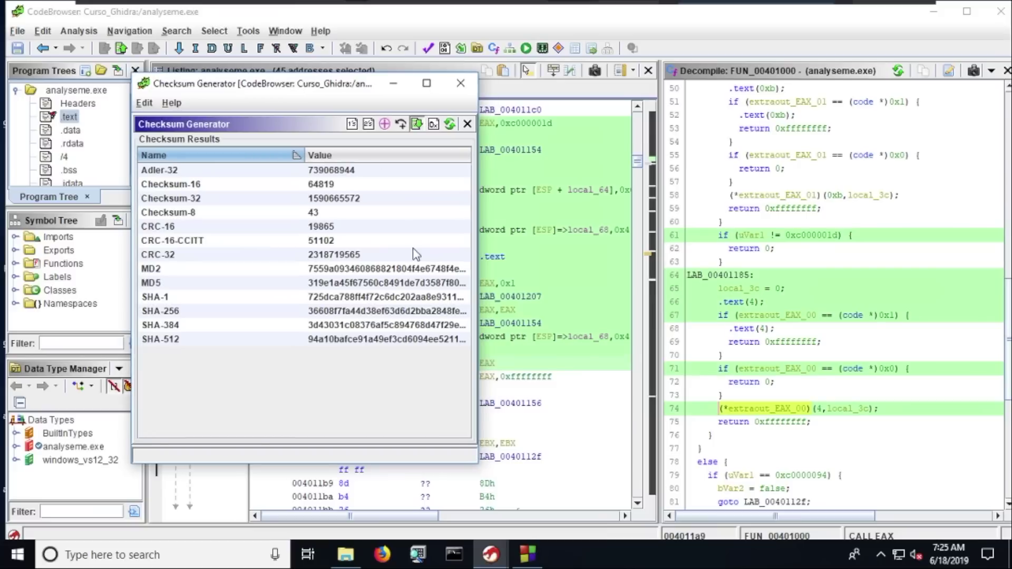
click(535, 202)
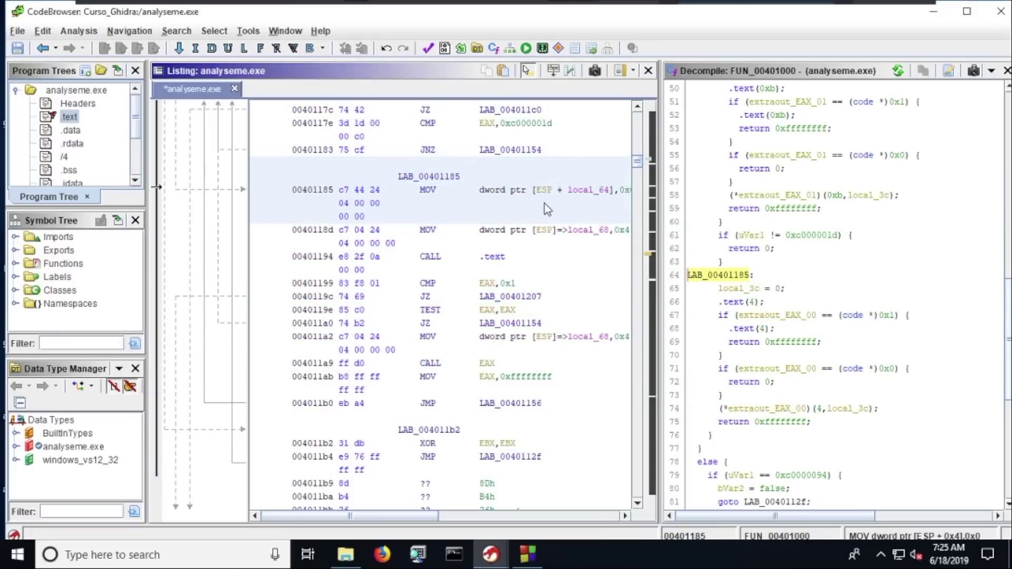
key(ctrl+a)
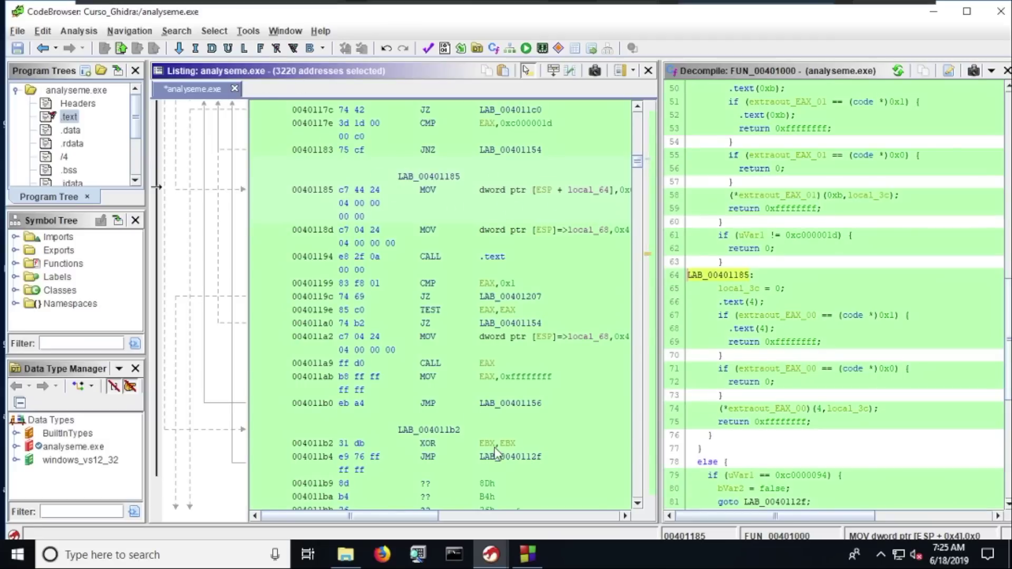
mouse_move(491, 554)
click(633, 477)
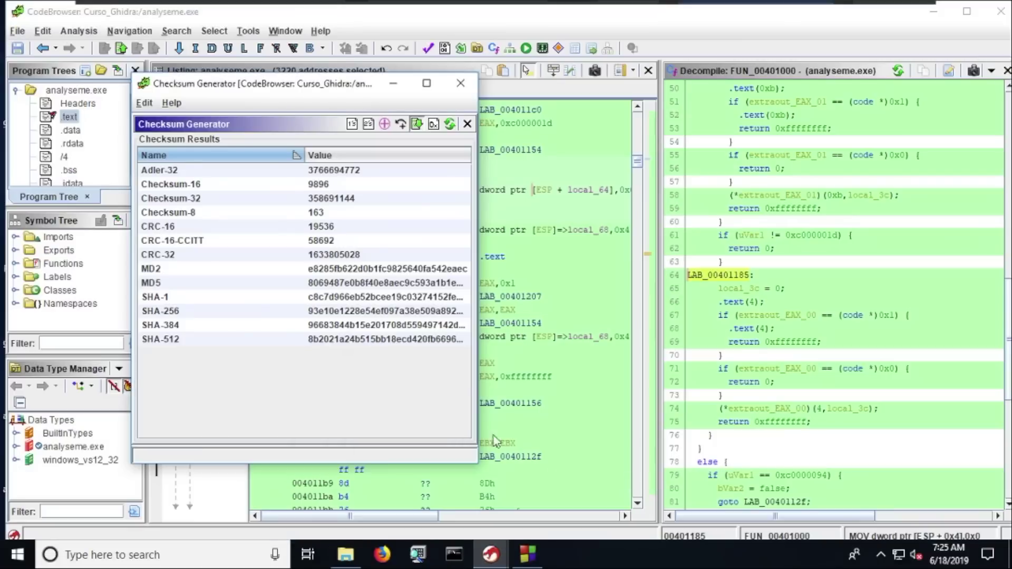
click(365, 338)
click(357, 325)
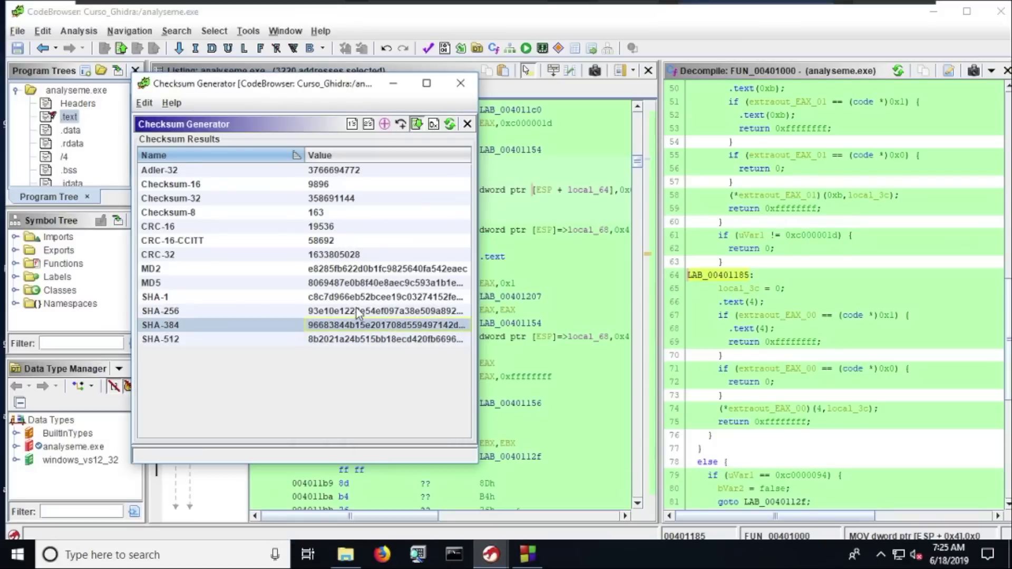
click(357, 311)
click(346, 298)
click(335, 270)
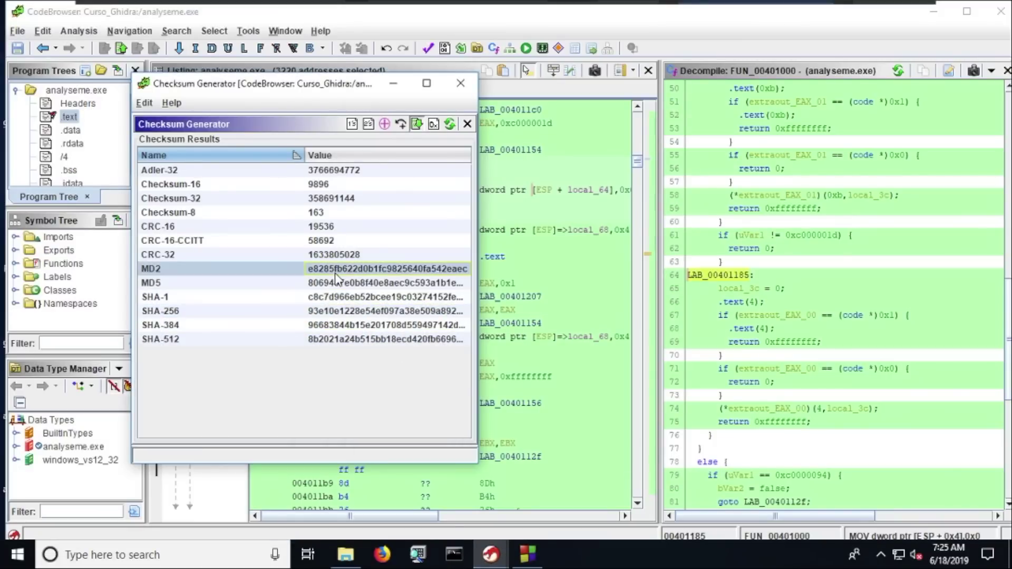
Step: Select the MOV instructions at 00401185 and 0040118d in the Listing and review their SHA-384 value in the Checksum Generator
click(510, 238)
drag(514, 212, 510, 239)
click(490, 553)
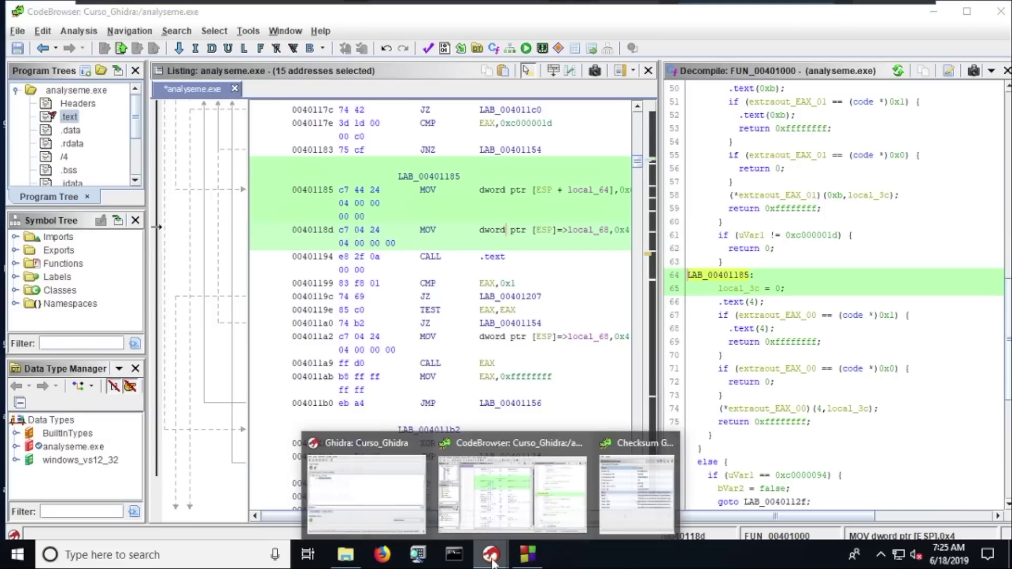
click(633, 489)
click(399, 326)
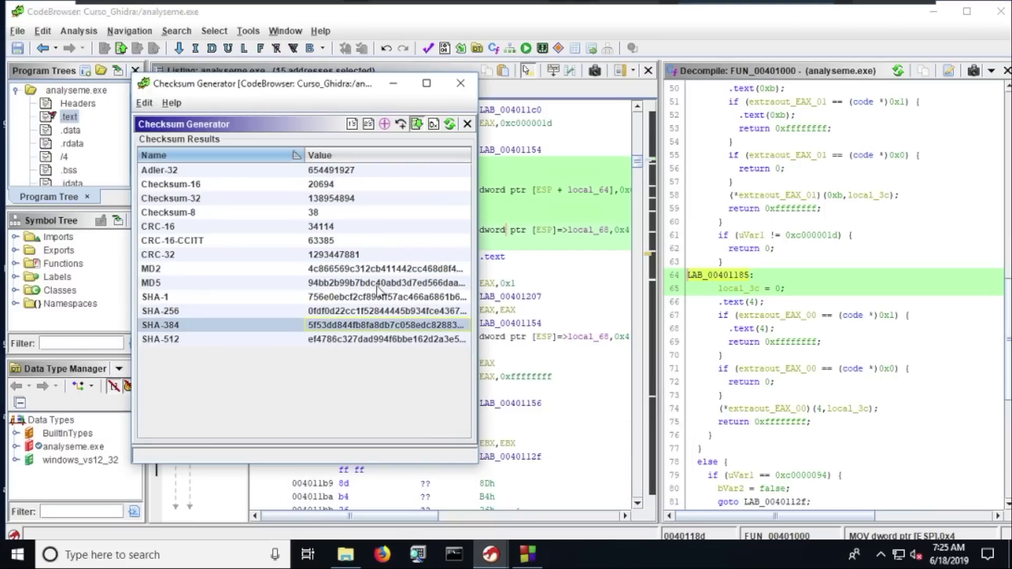
Step: Recalculate the checksums, switch the XOR option on and off, and close the Checksum Generator
click(448, 129)
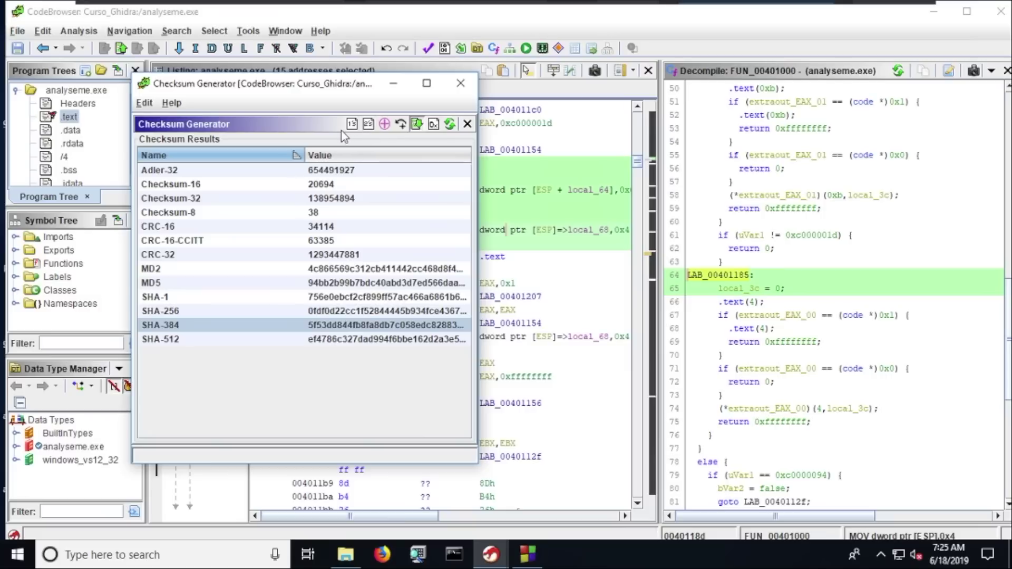
click(383, 124)
click(382, 124)
click(460, 84)
Step: Preview the .text function called at 00401194 in the Listing's hover popup and read through it
click(493, 257)
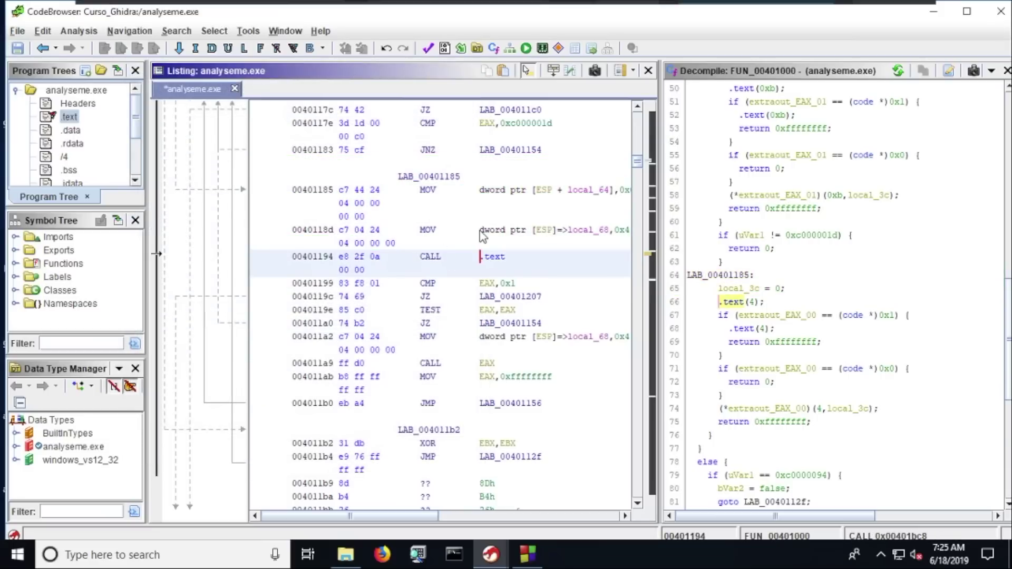
click(622, 230)
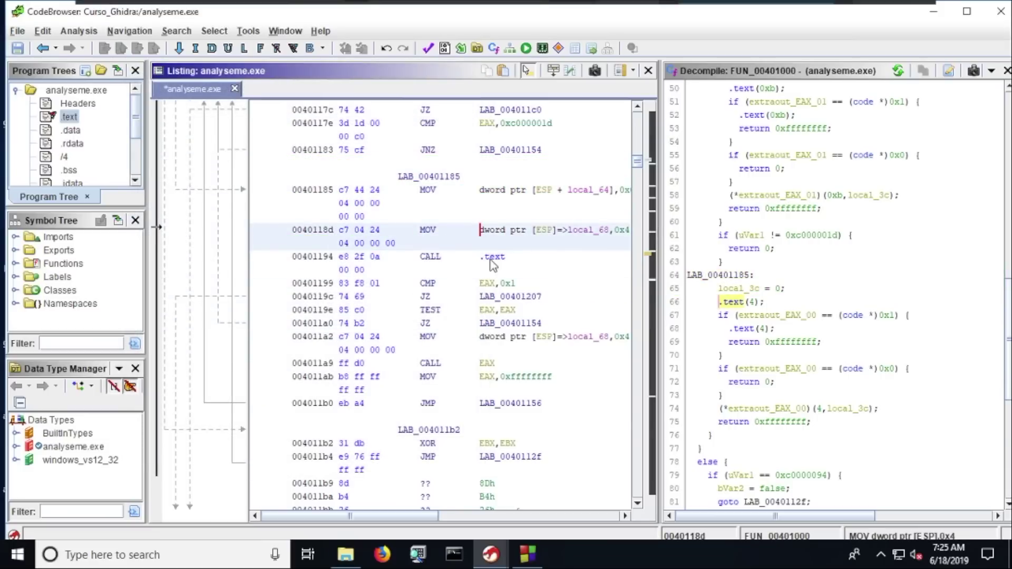
scroll(490, 261, down, 2)
scroll(490, 264, down, 4)
scroll(491, 263, up, 4)
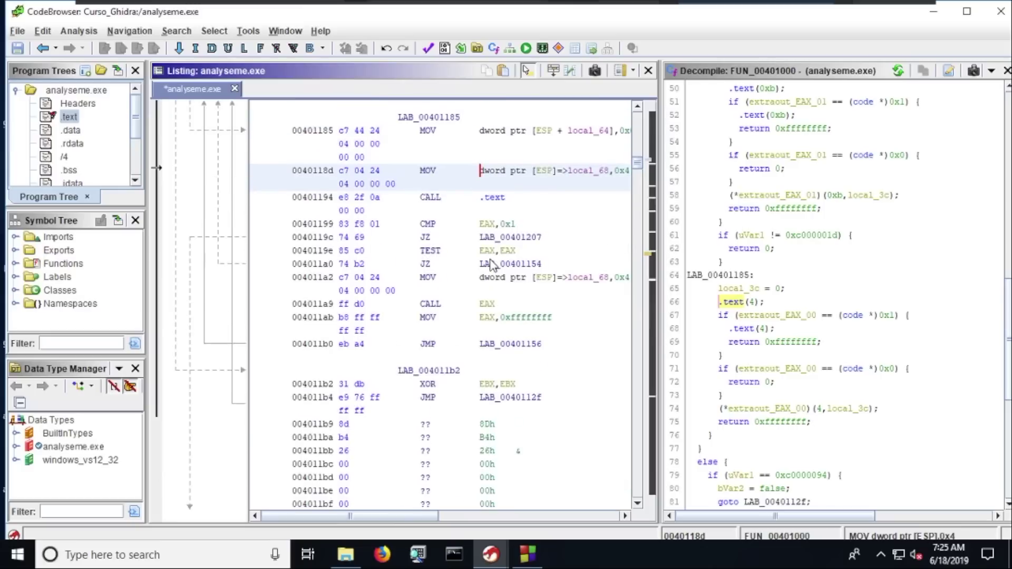
scroll(490, 264, up, 2)
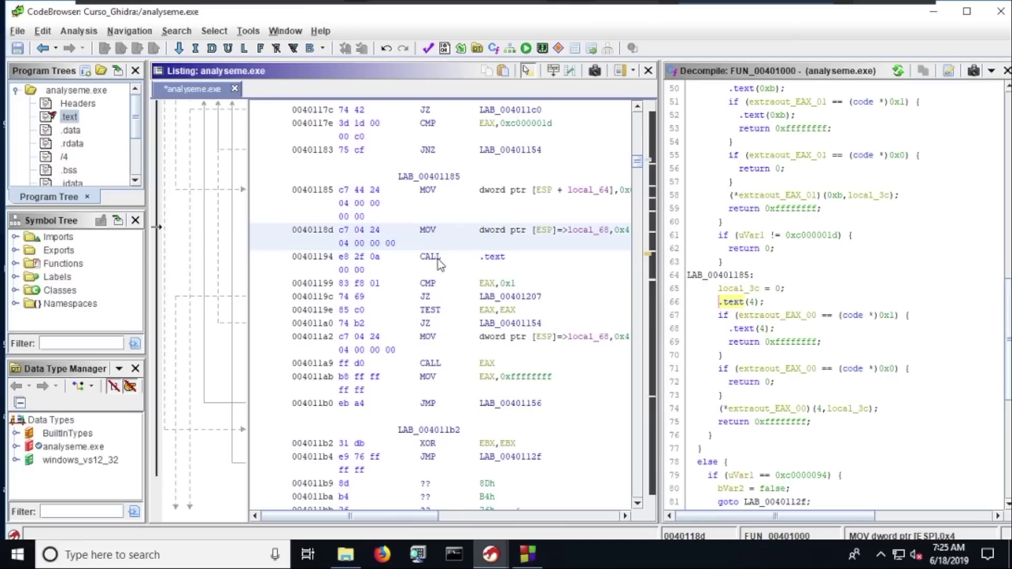
mouse_move(441, 264)
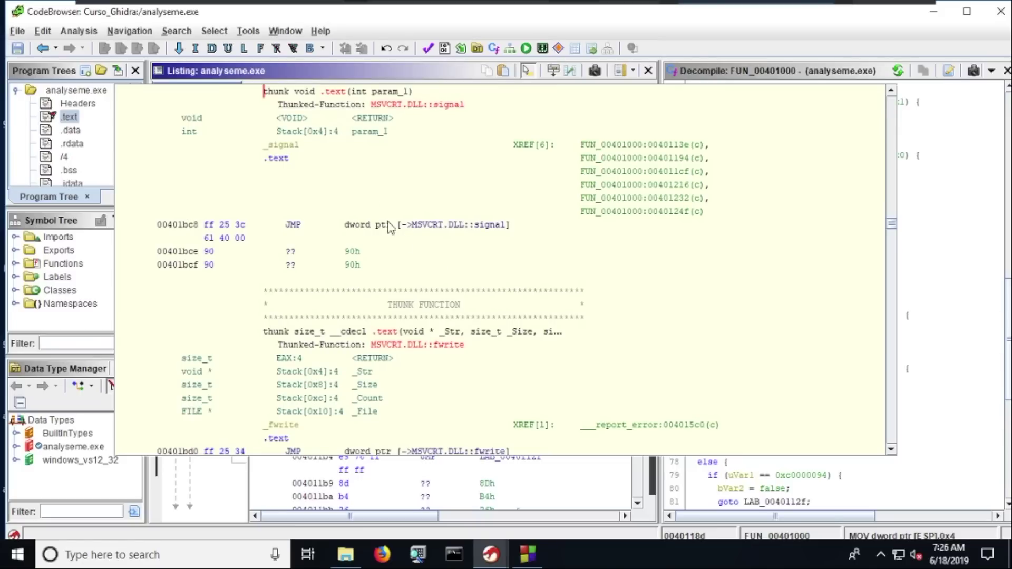
scroll(497, 491, down, 5)
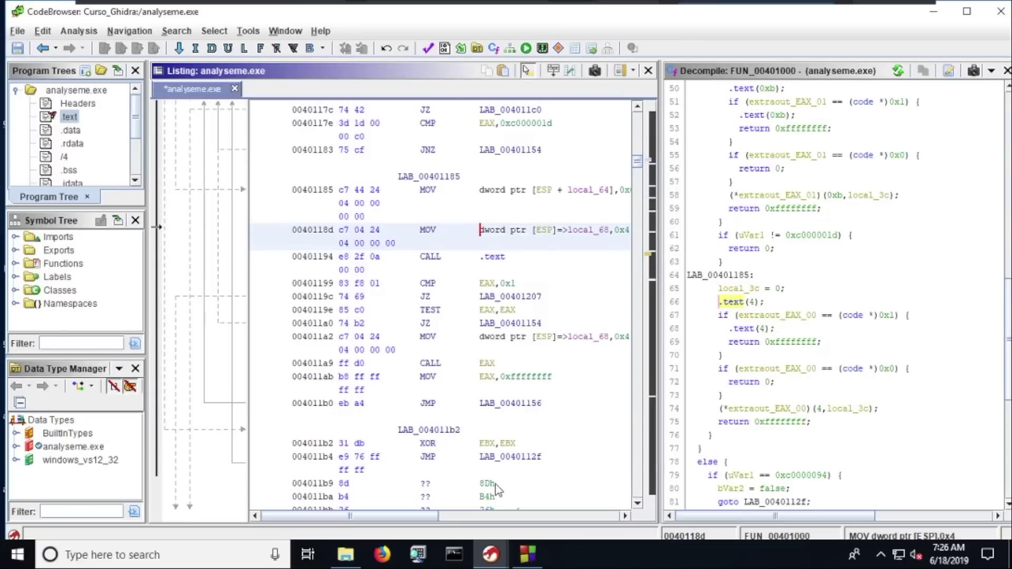
Step: Turn off the Listing's hover popups and expand the Functions folder in the Symbol Tree
scroll(497, 490, down, 5)
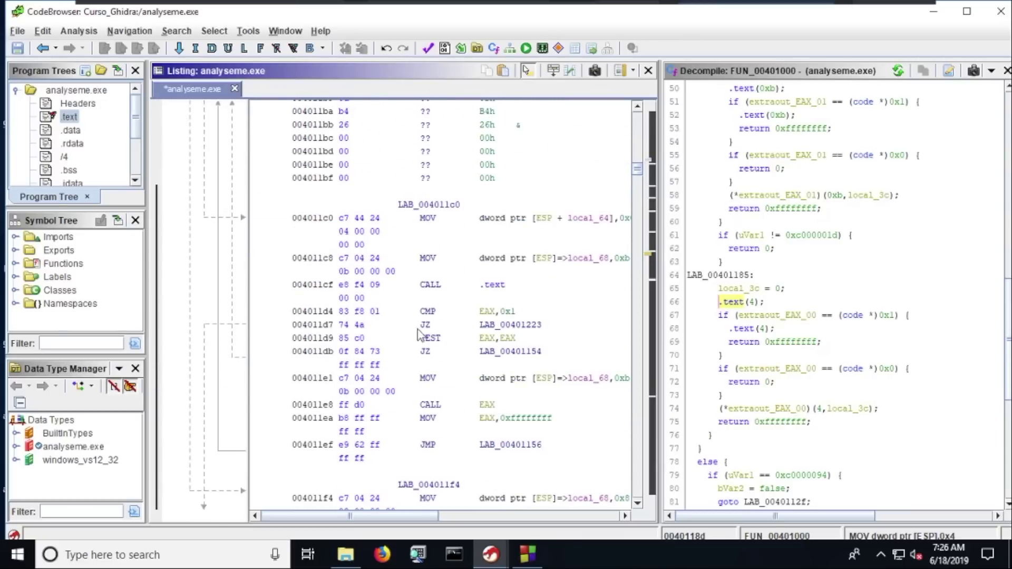
mouse_move(430, 291)
scroll(485, 306, up, 3)
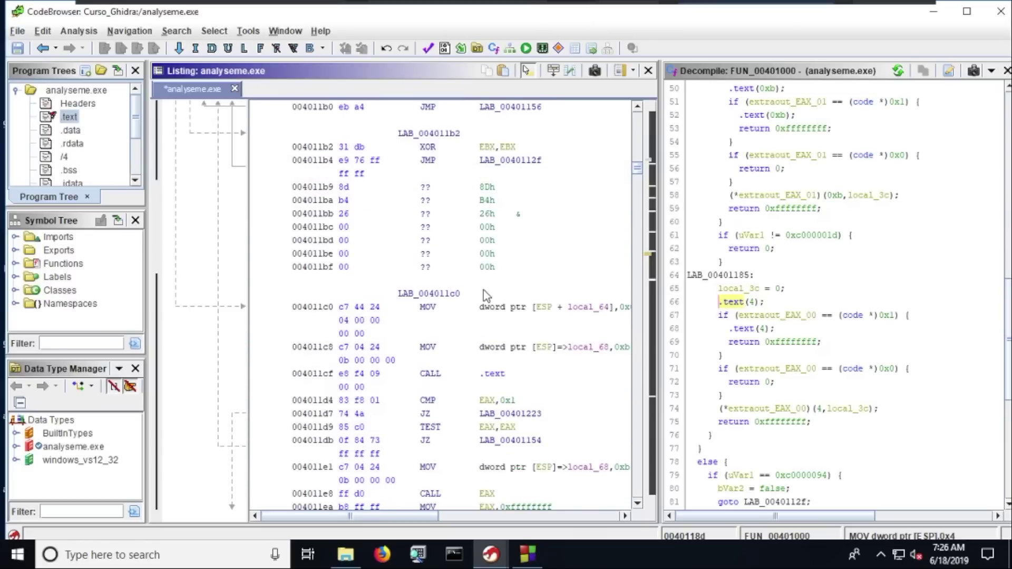
click(531, 73)
double_click(61, 263)
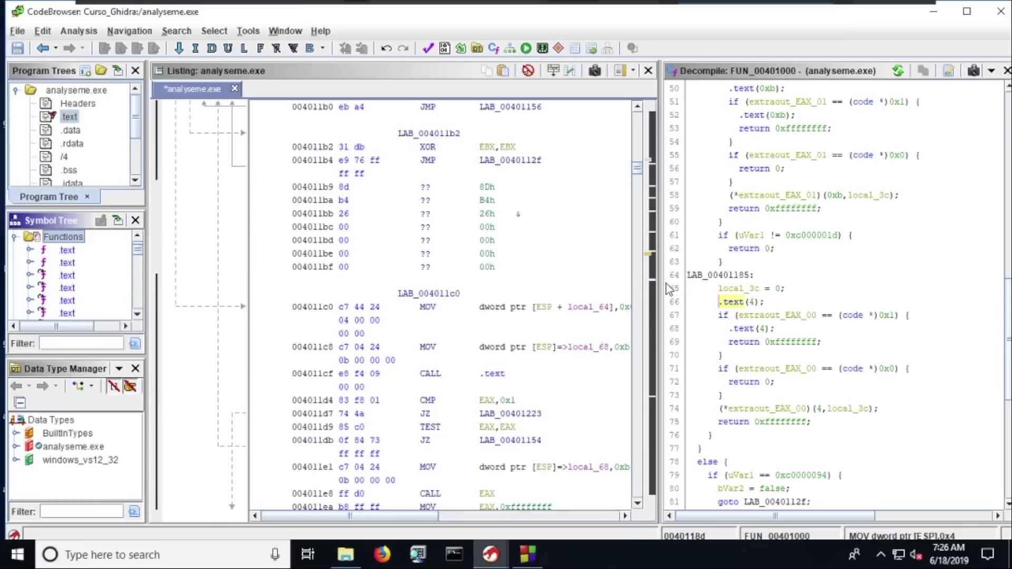
Step: Widen the Listing and show its Overview bar
drag(659, 288, 729, 289)
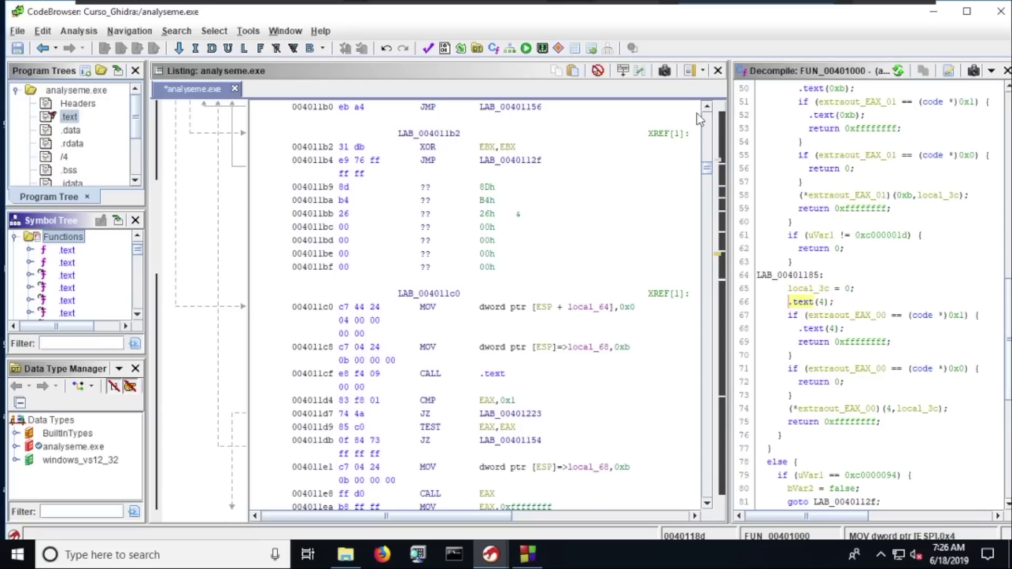
click(703, 71)
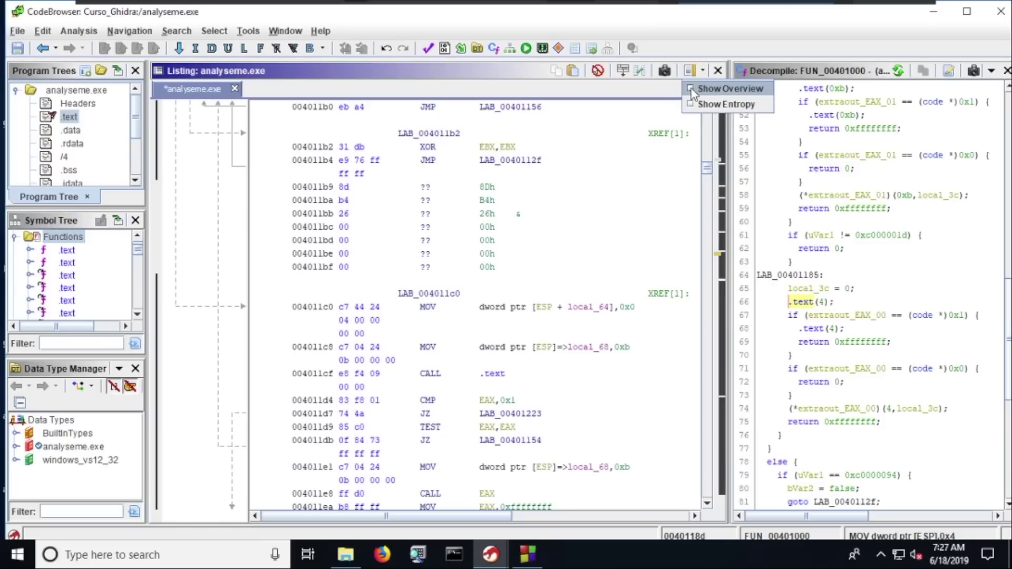
click(692, 89)
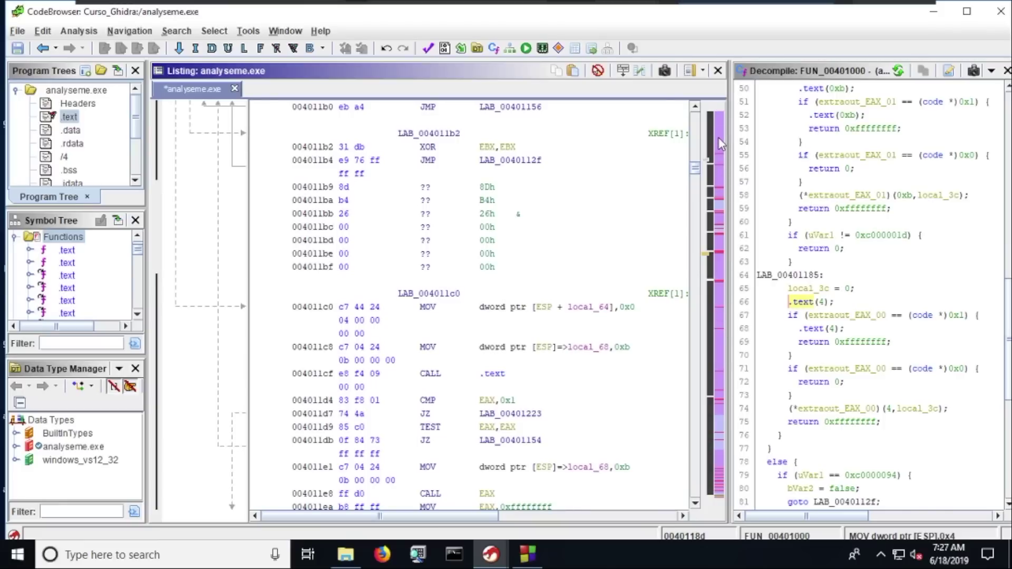
mouse_move(722, 144)
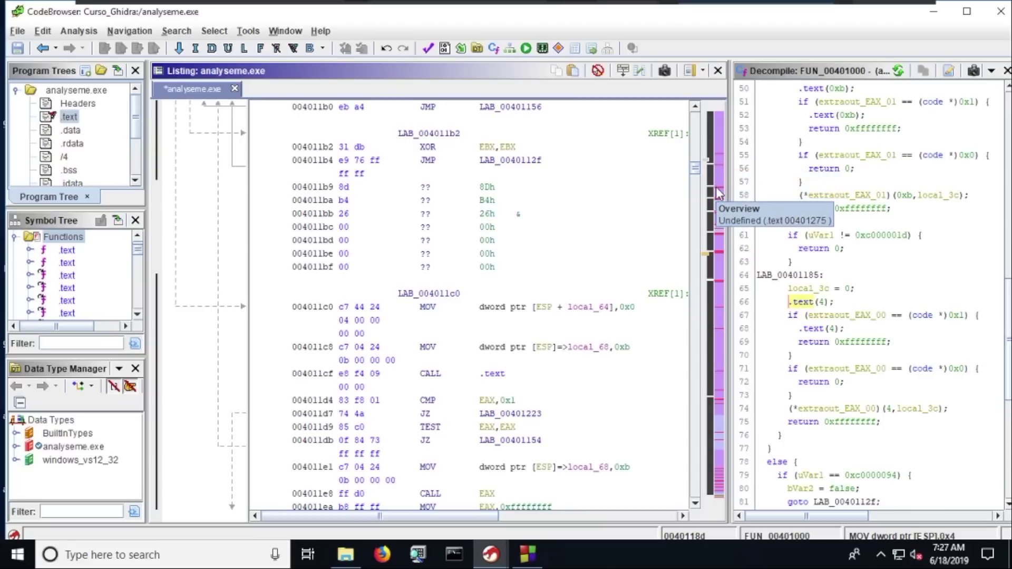
Step: Review the Overview bar's colour legend and use the bar to go to _mainCRTStartup at 00401280
right_click(717, 152)
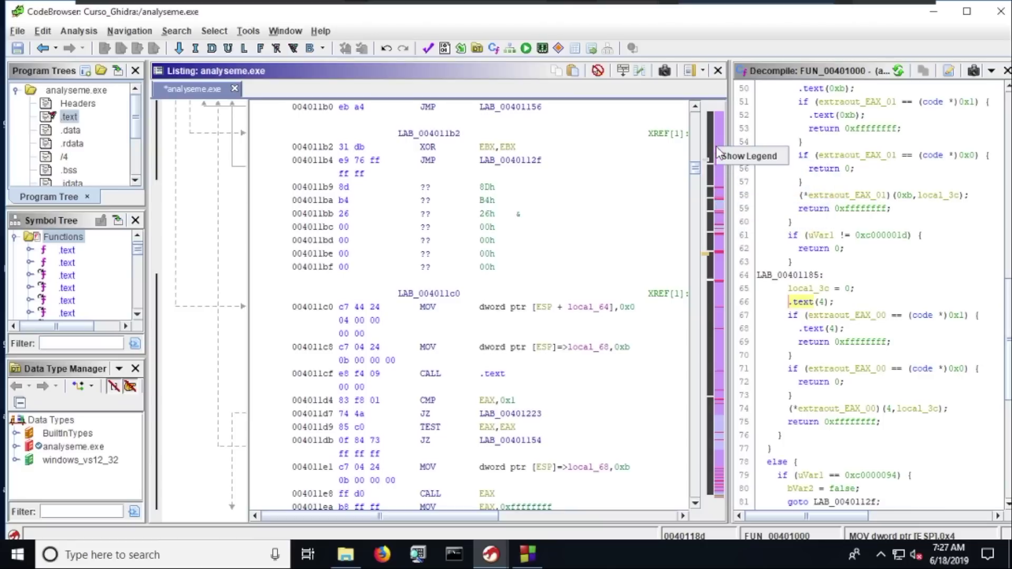
click(735, 159)
drag(514, 213, 477, 193)
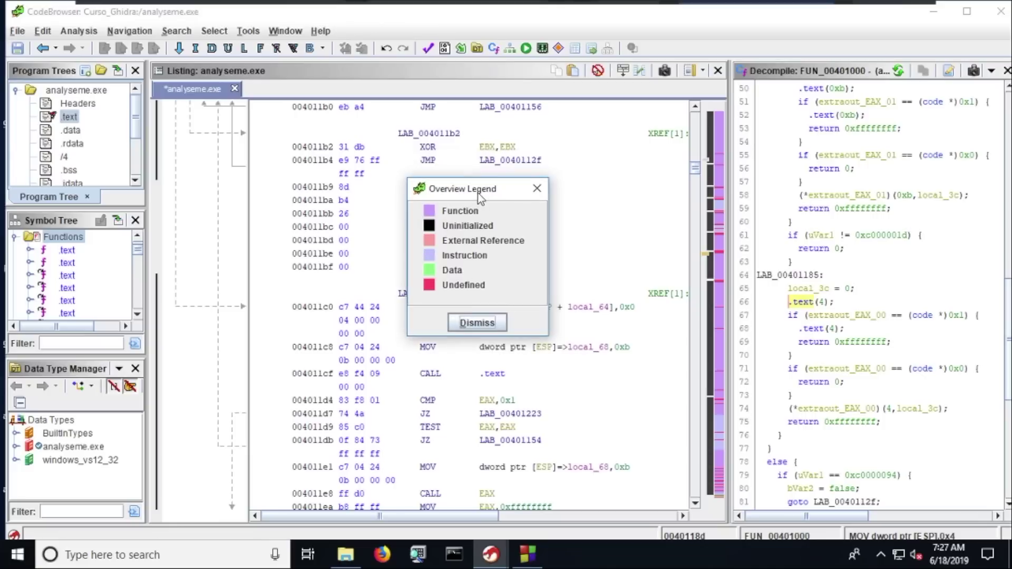
click(477, 322)
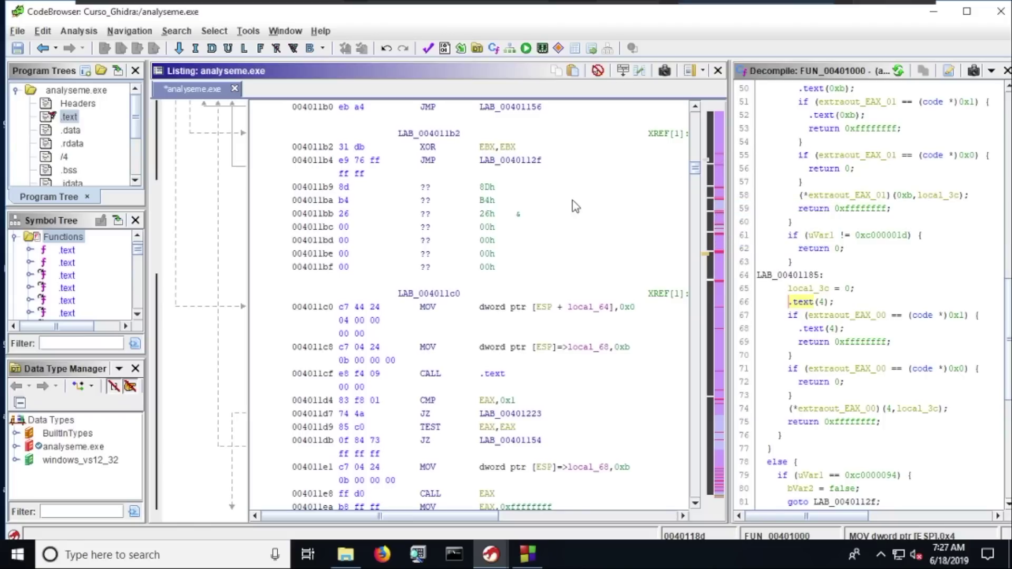
click(720, 195)
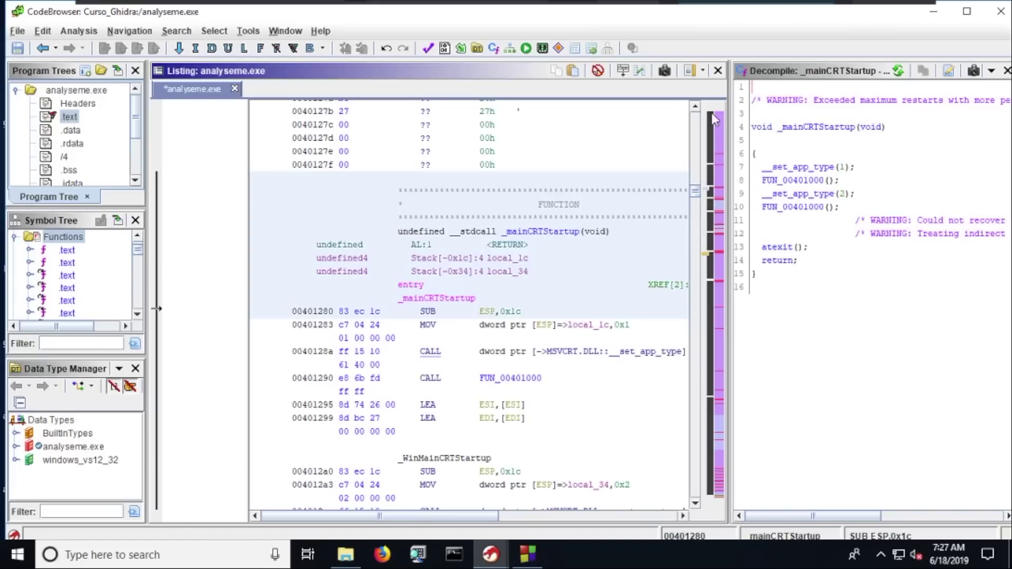
Step: Hide the Listing's Overview bar and show the Entropy bar in its place
click(703, 70)
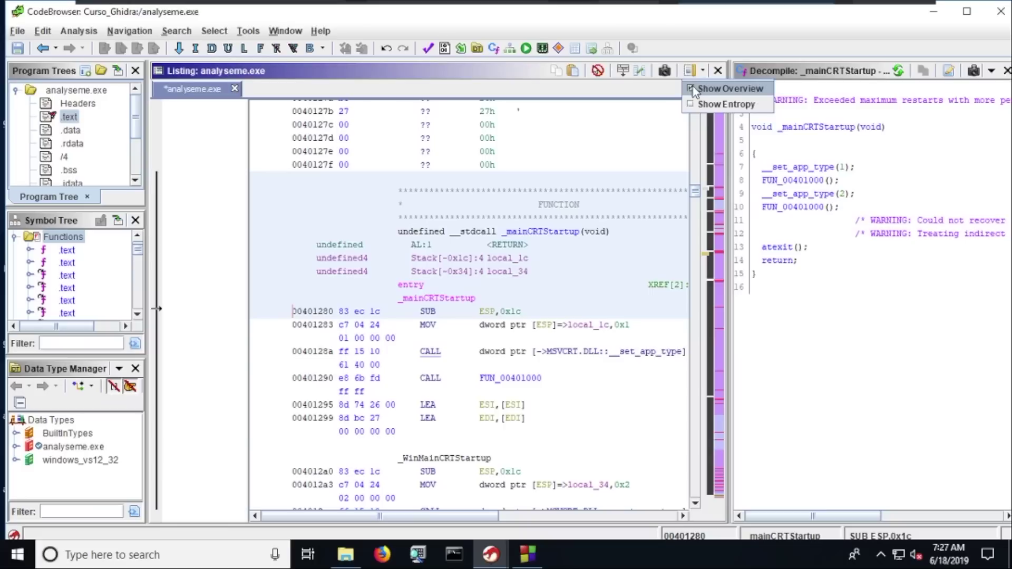
click(701, 89)
click(704, 71)
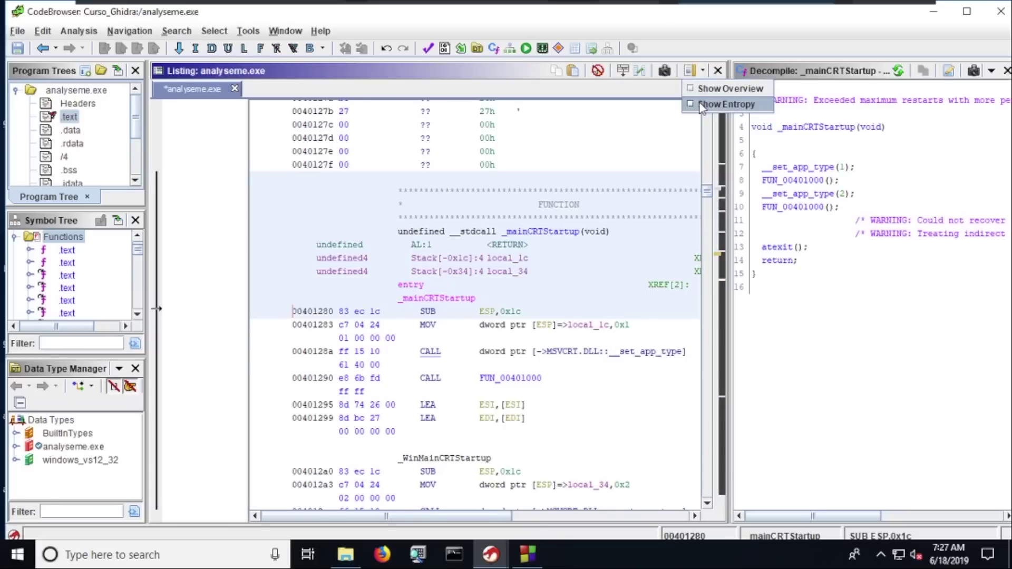
click(700, 103)
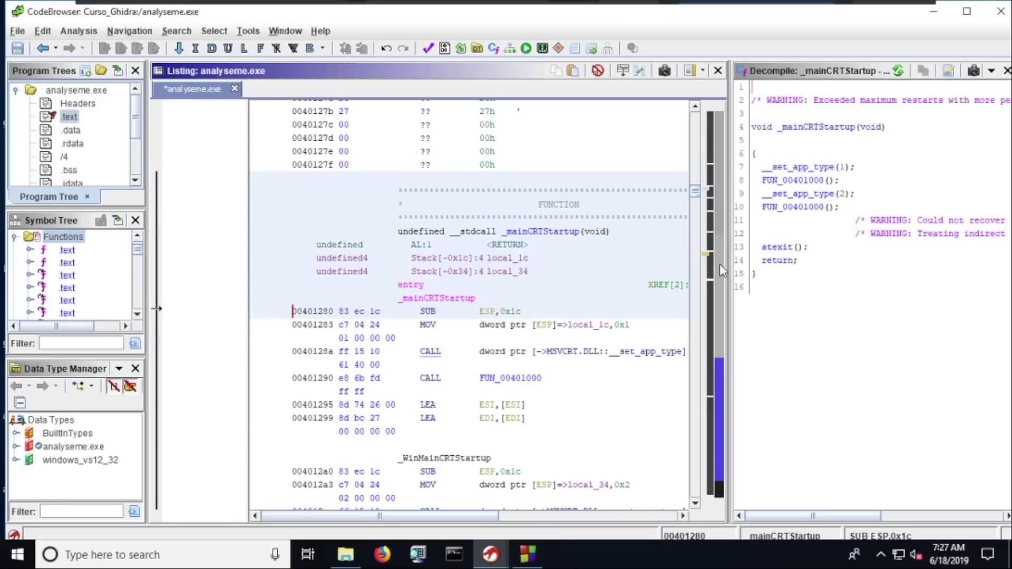
mouse_move(720, 265)
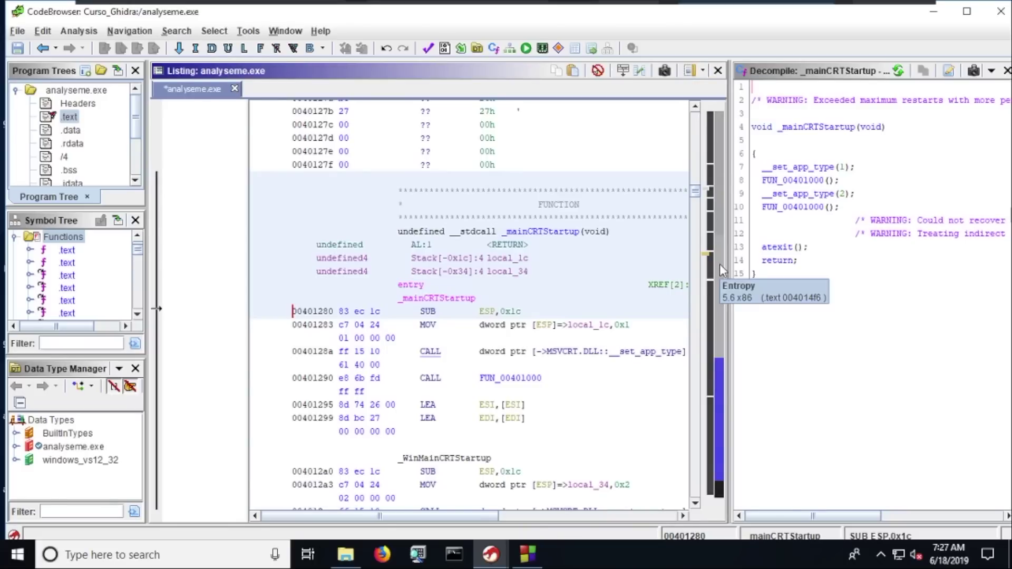
Step: Open the Entropy bar's legend to review its colour scale and close it again
right_click(720, 350)
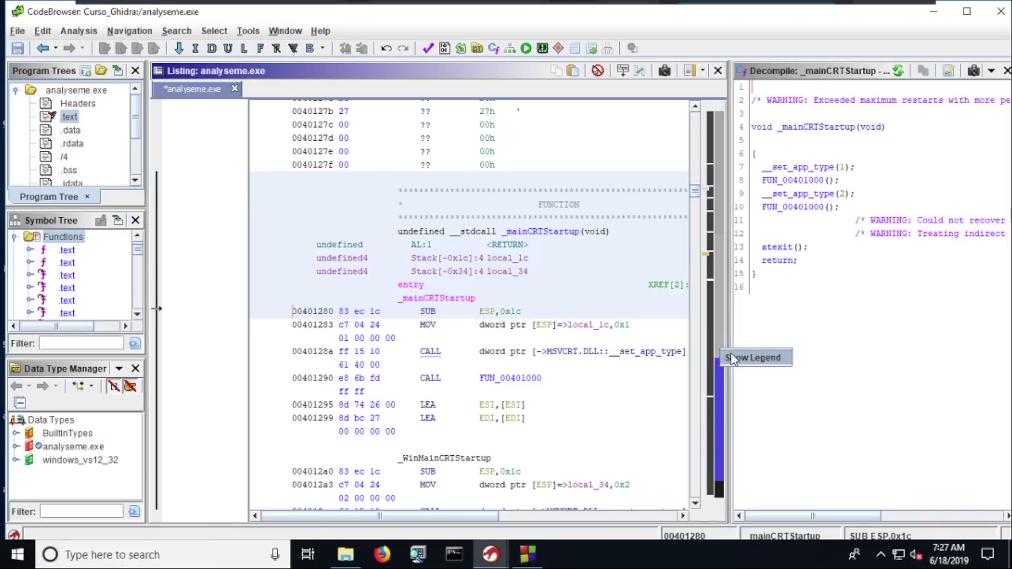
click(731, 358)
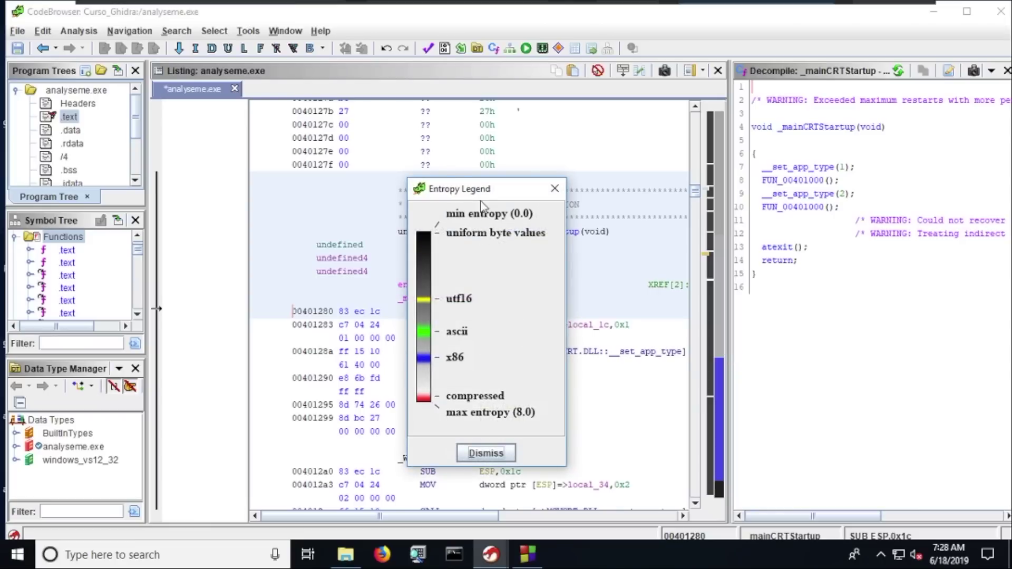
drag(484, 180, 473, 143)
click(550, 140)
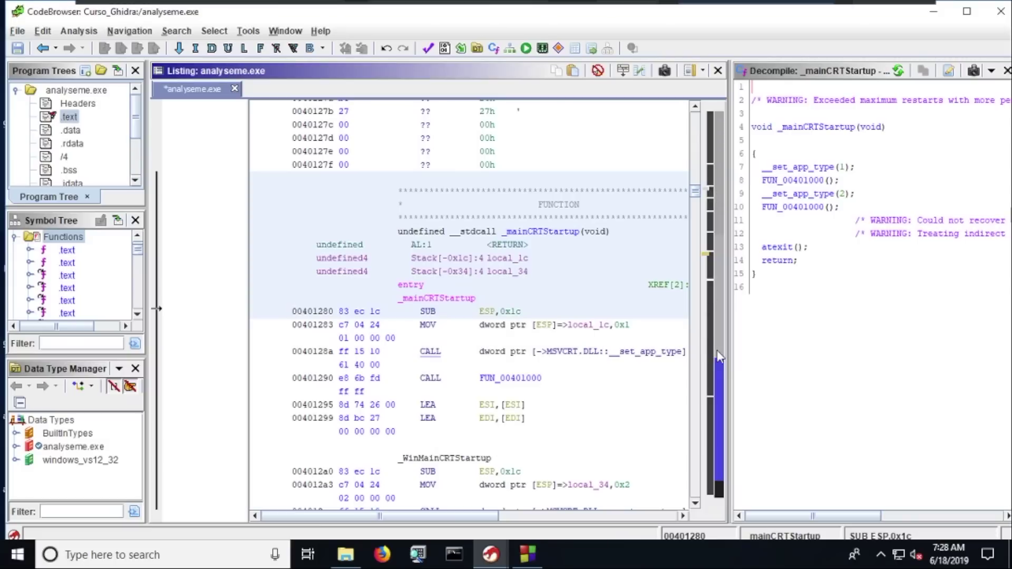
mouse_move(719, 354)
scroll(593, 354, down, 10)
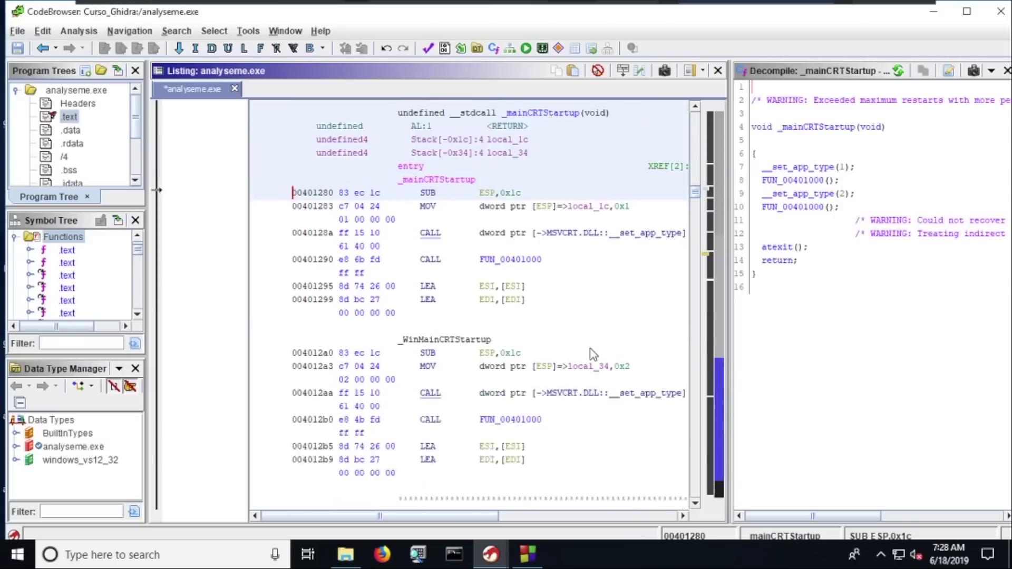
scroll(593, 354, down, 3)
scroll(593, 354, up, 12)
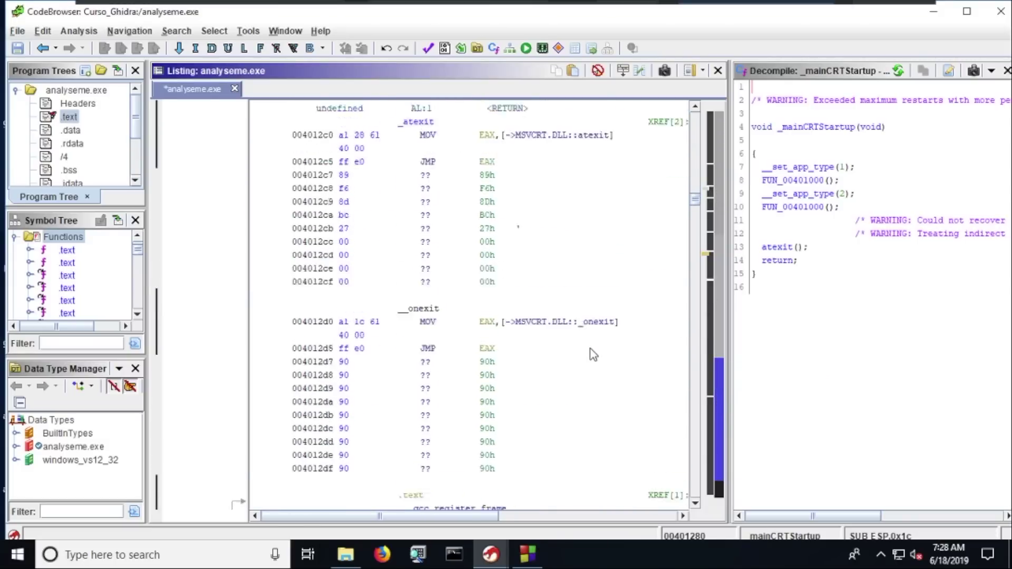